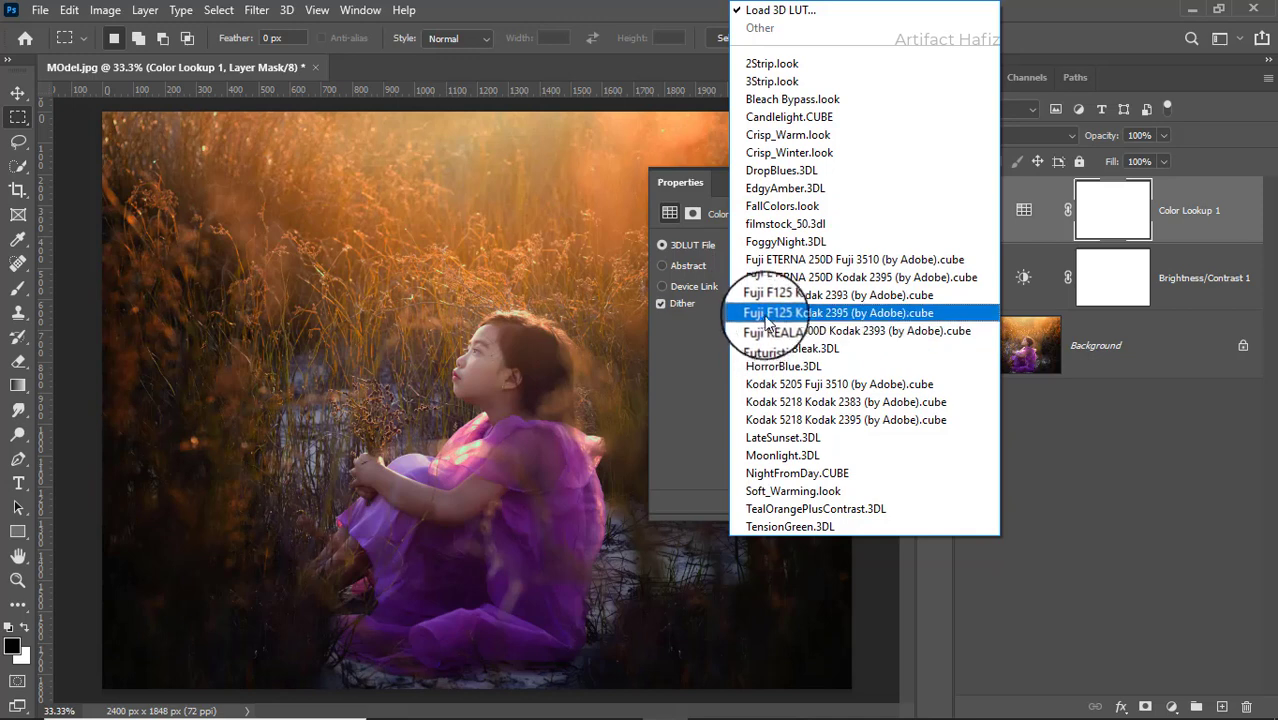
# - Apply the Fuji F125 Kodak 2395 3D LUT to the Color Lookup layer and set its blend mode to Luminosity
pyautogui.click(770, 313)
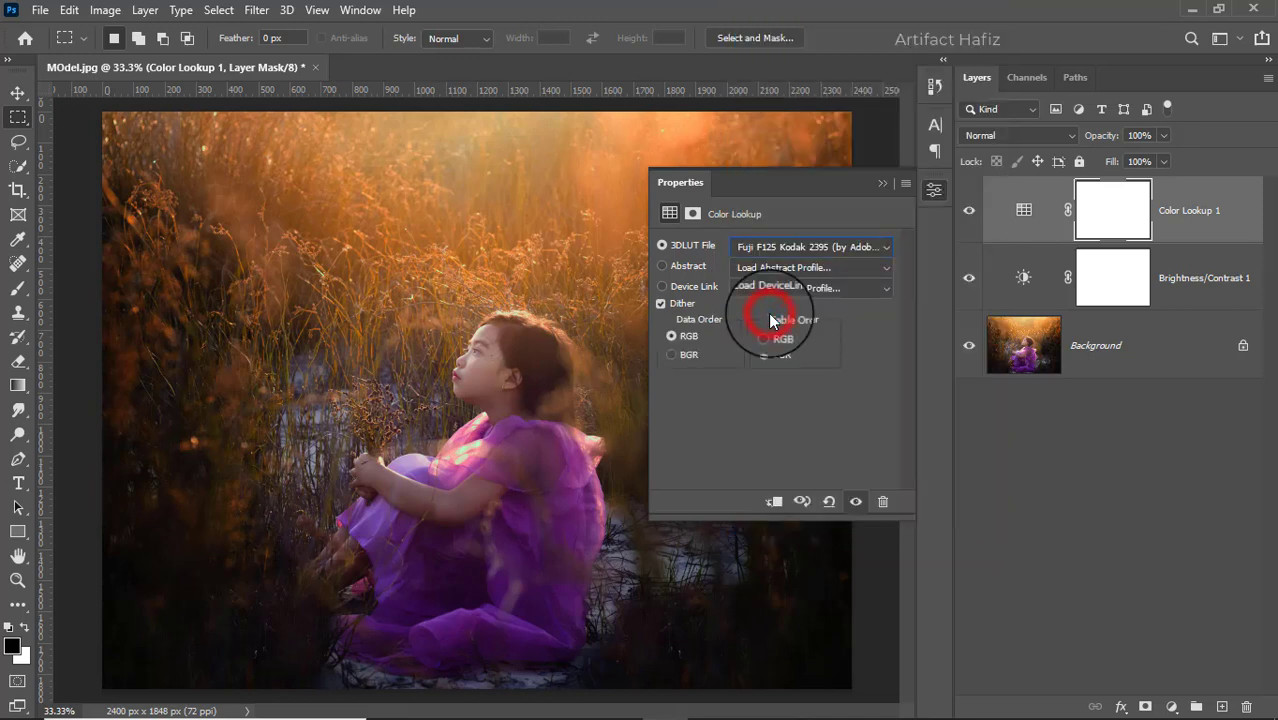
pyautogui.click(879, 184)
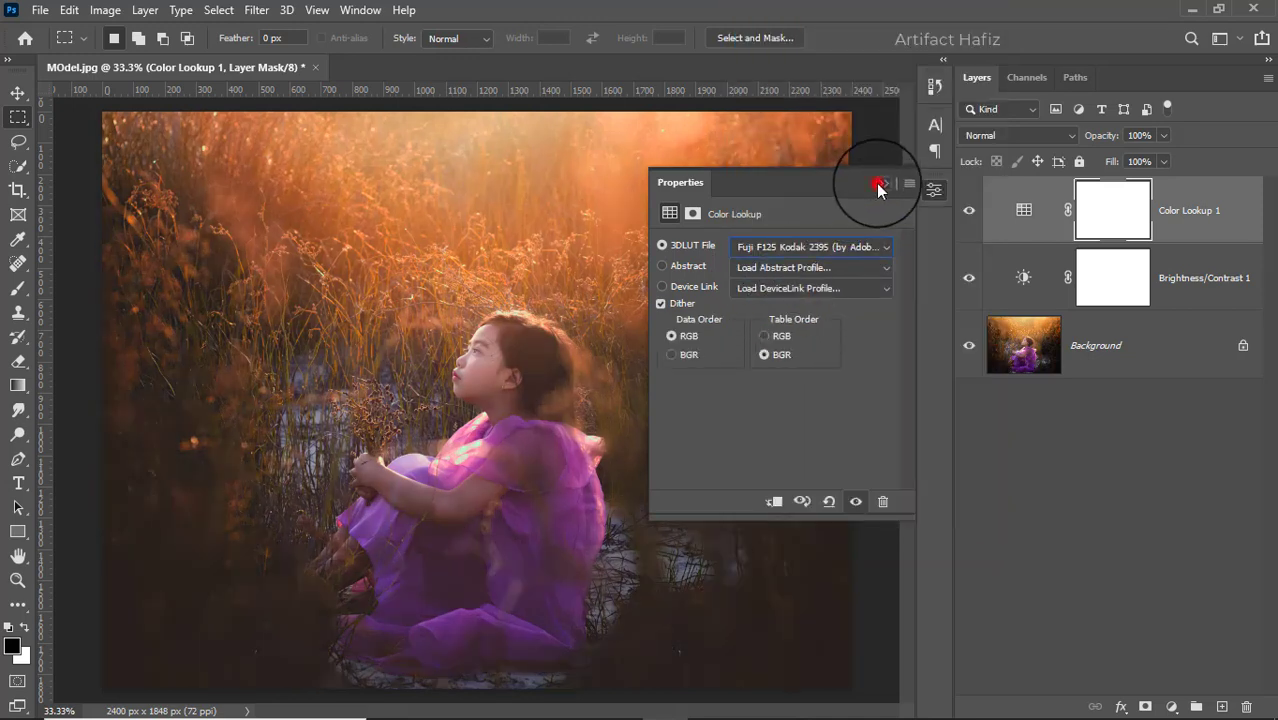
pyautogui.click(981, 138)
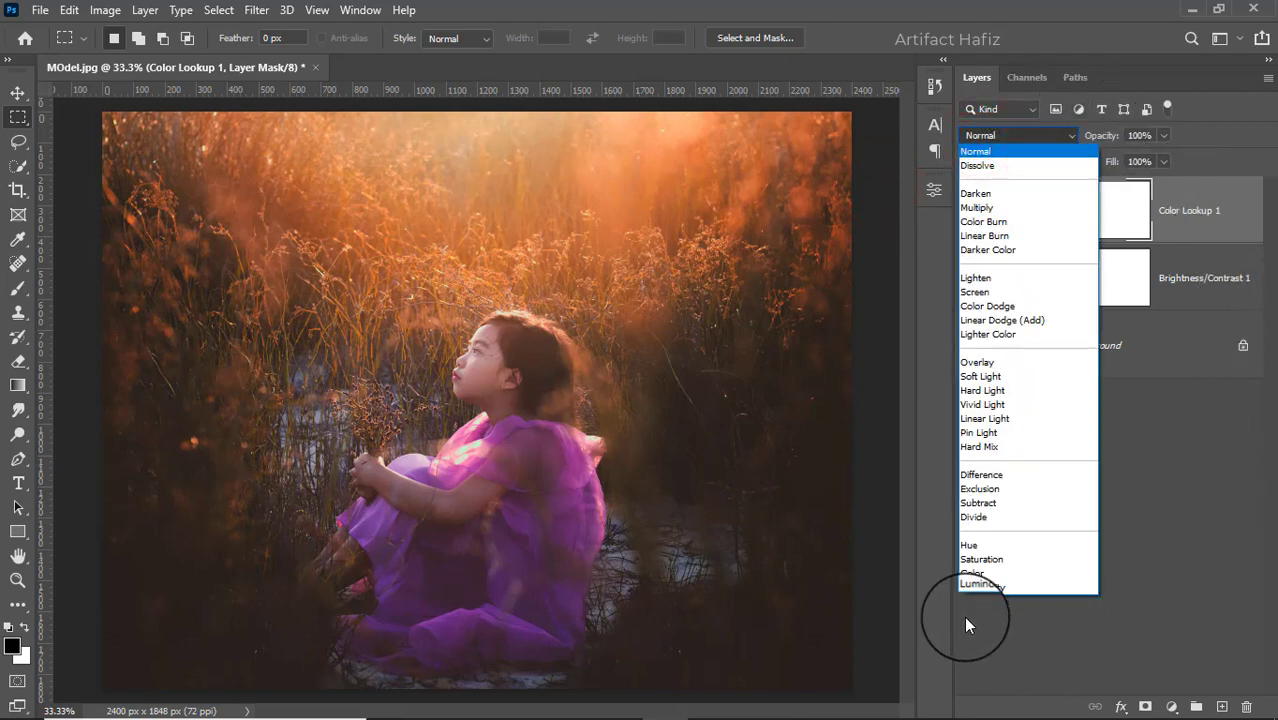
pyautogui.click(967, 586)
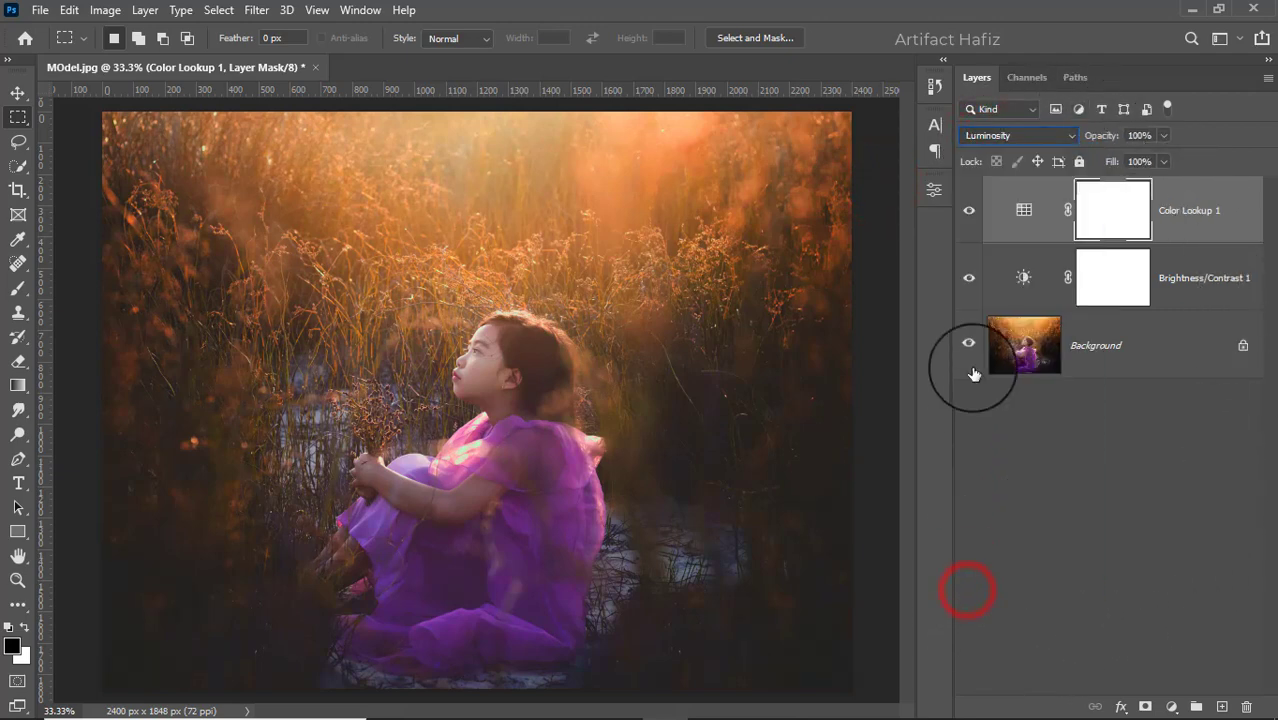
pyautogui.click(968, 210)
pyautogui.click(968, 210)
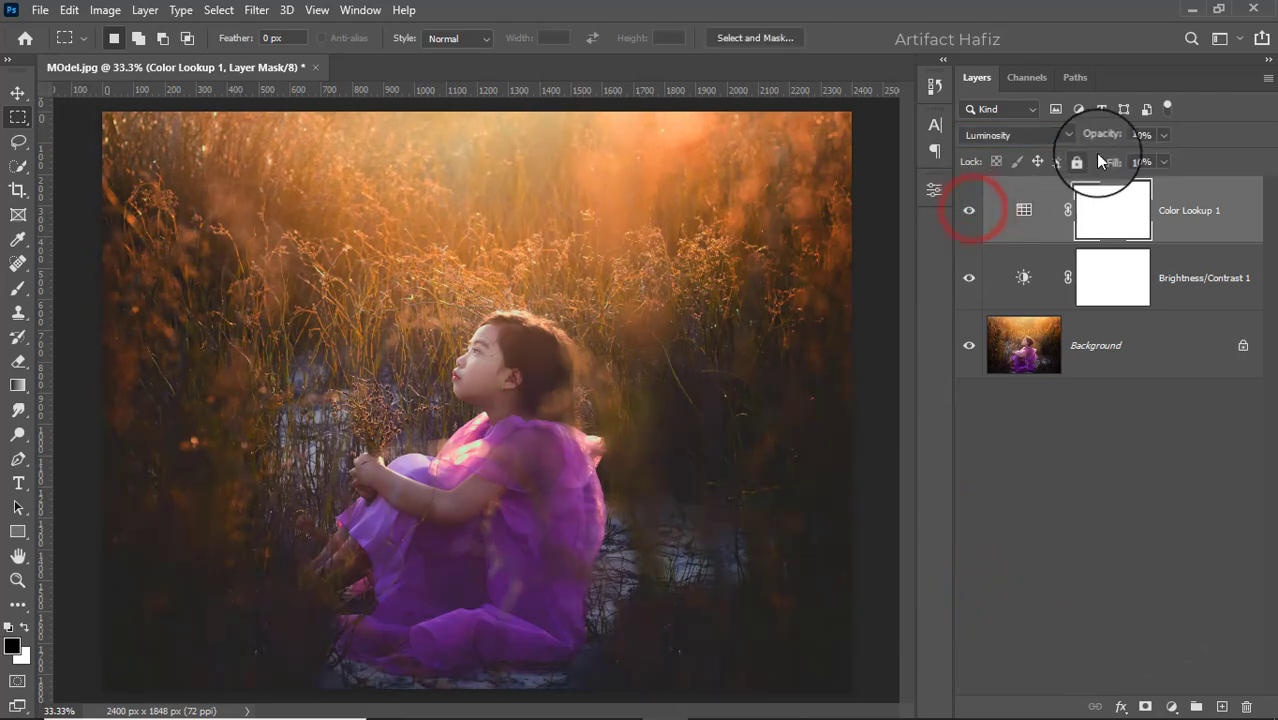
# - Set the Color Lookup layer's opacity to 30%
pyautogui.moveTo(1164, 134); pyautogui.dragTo(1104, 158)
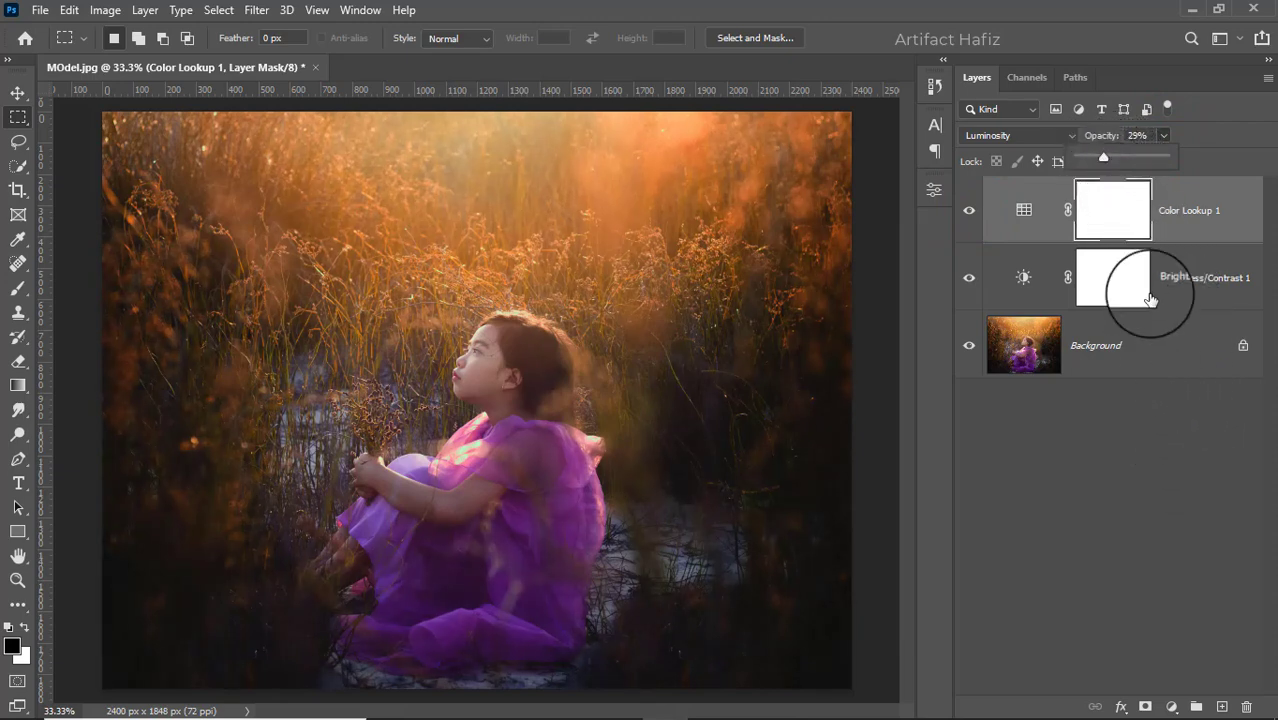
pyautogui.click(1138, 135)
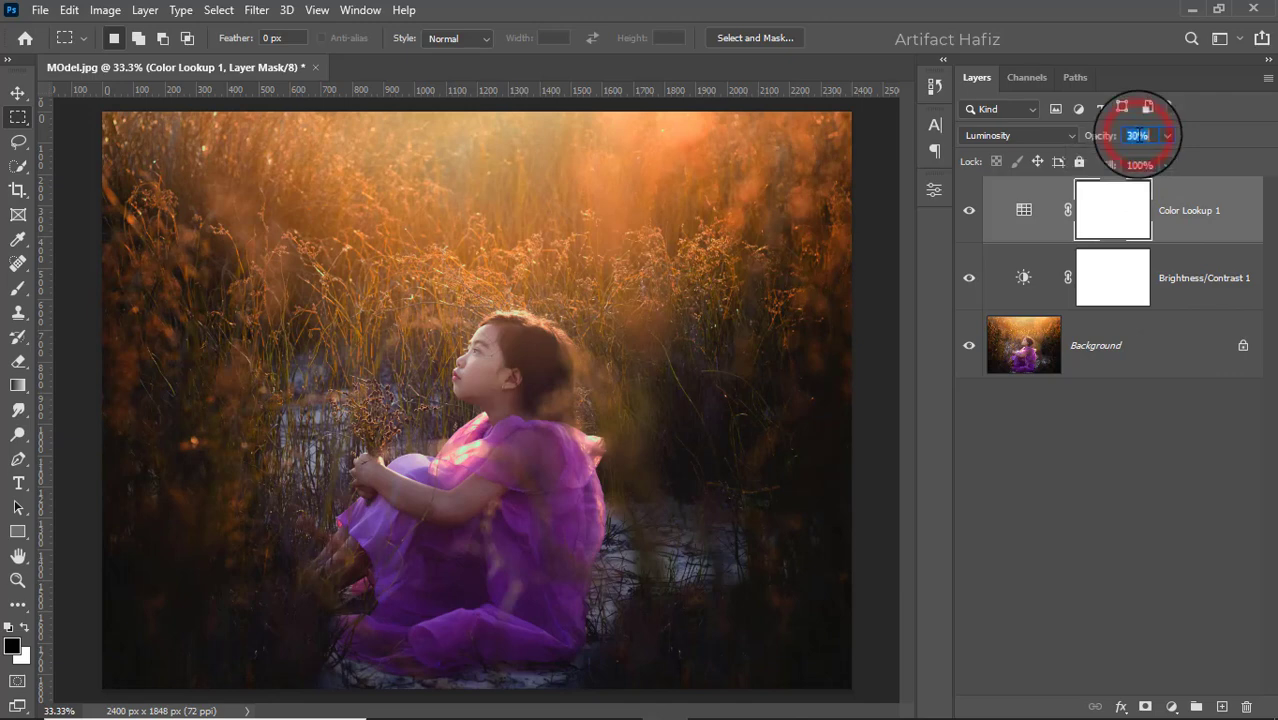
pyautogui.click(1196, 209)
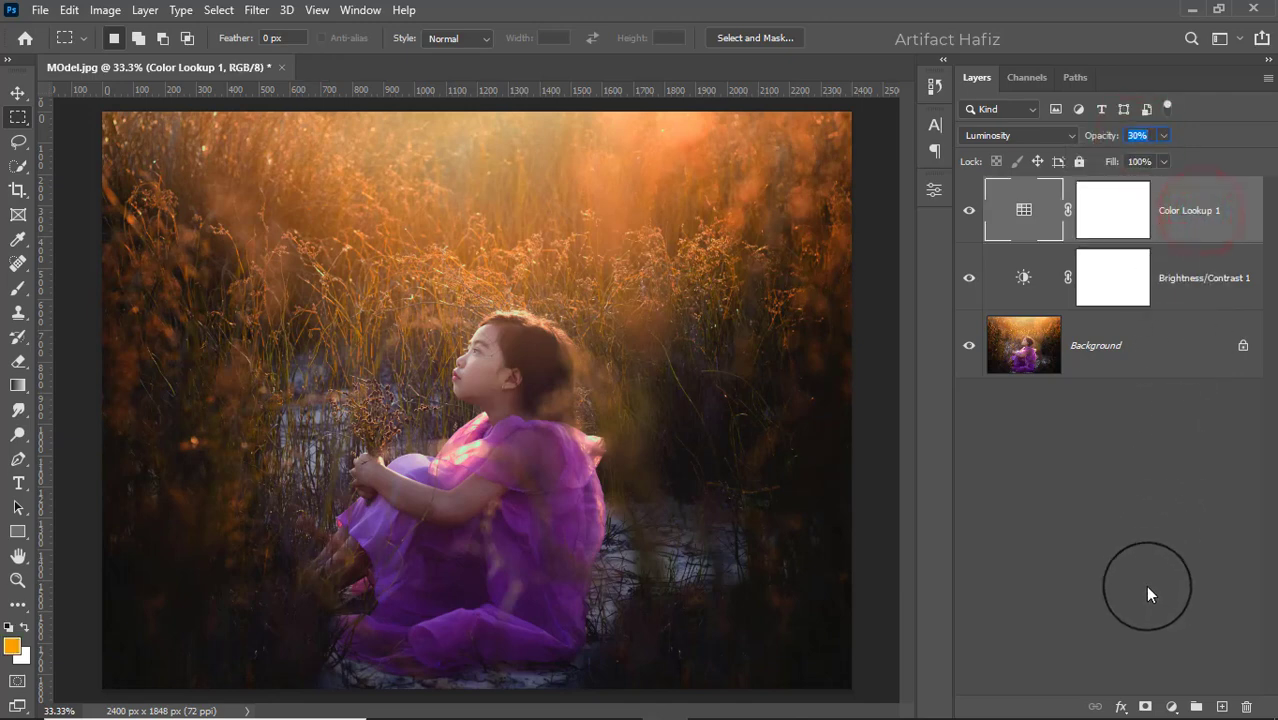
# - Add a Curves adjustment layer, anchor the shadows with a point on the RGB curve and raise the highlights
pyautogui.click(1172, 707)
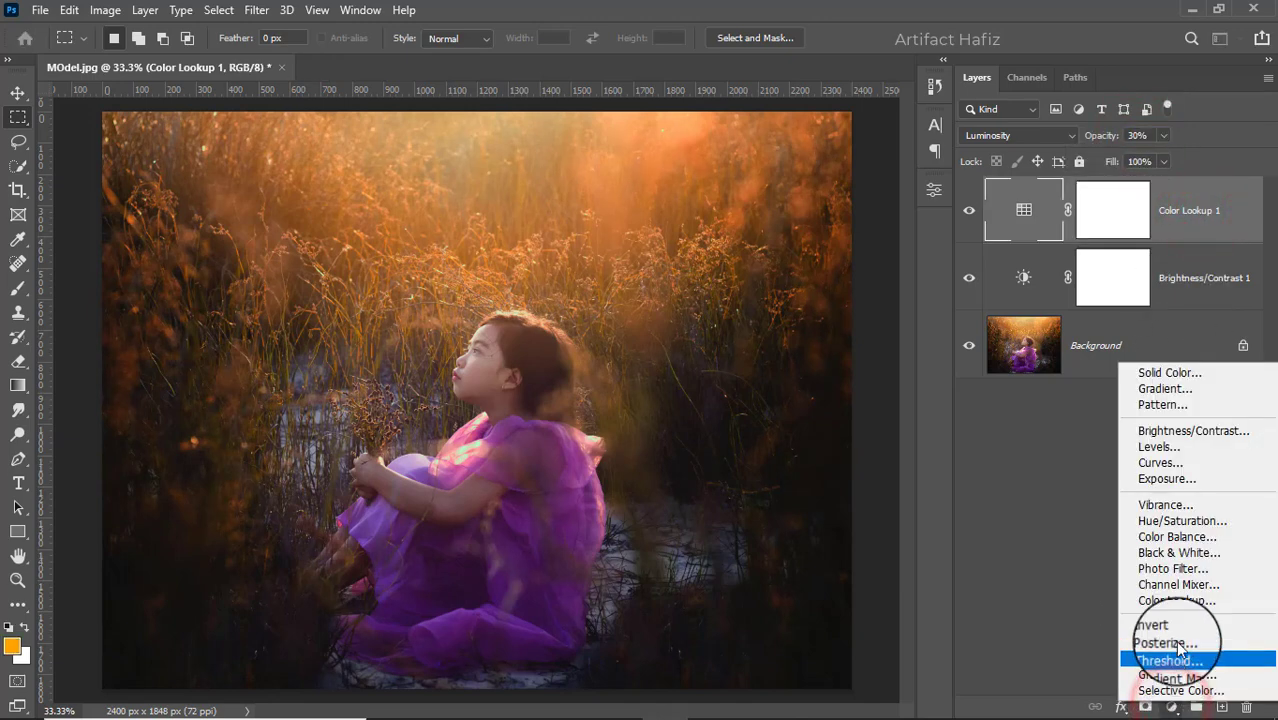
pyautogui.click(1156, 463)
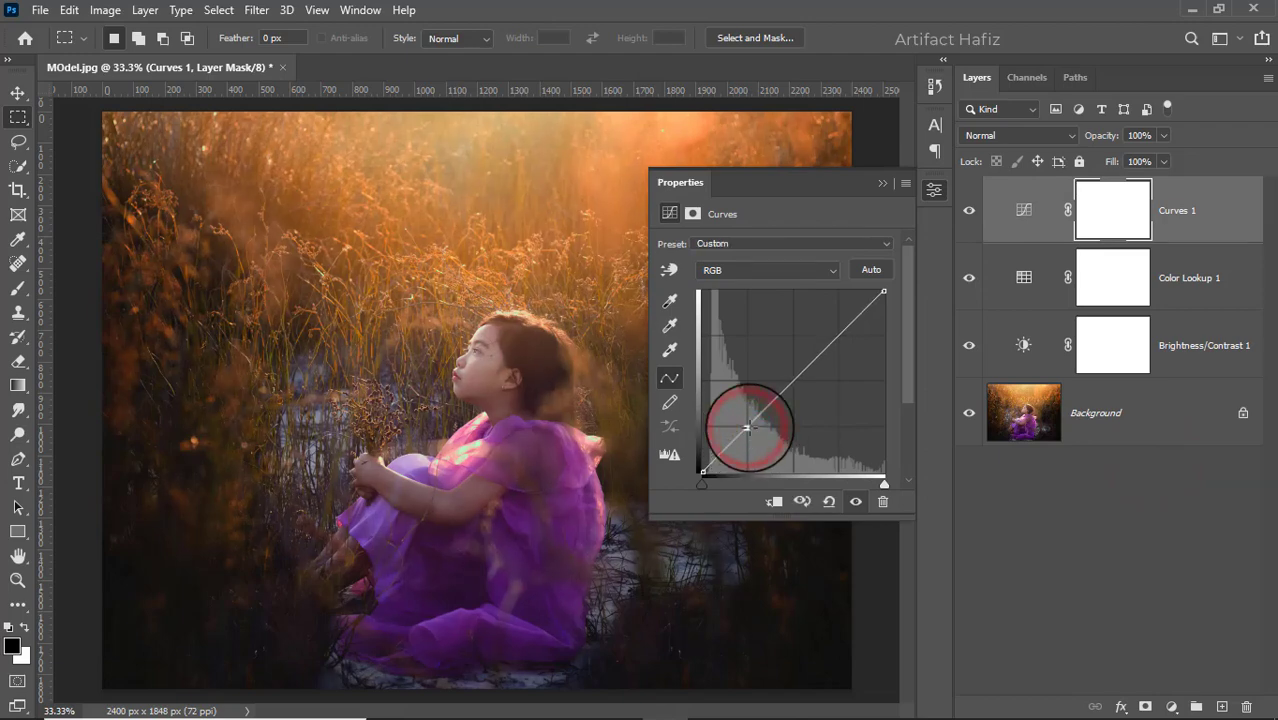
pyautogui.moveTo(754, 431); pyautogui.dragTo(748, 430)
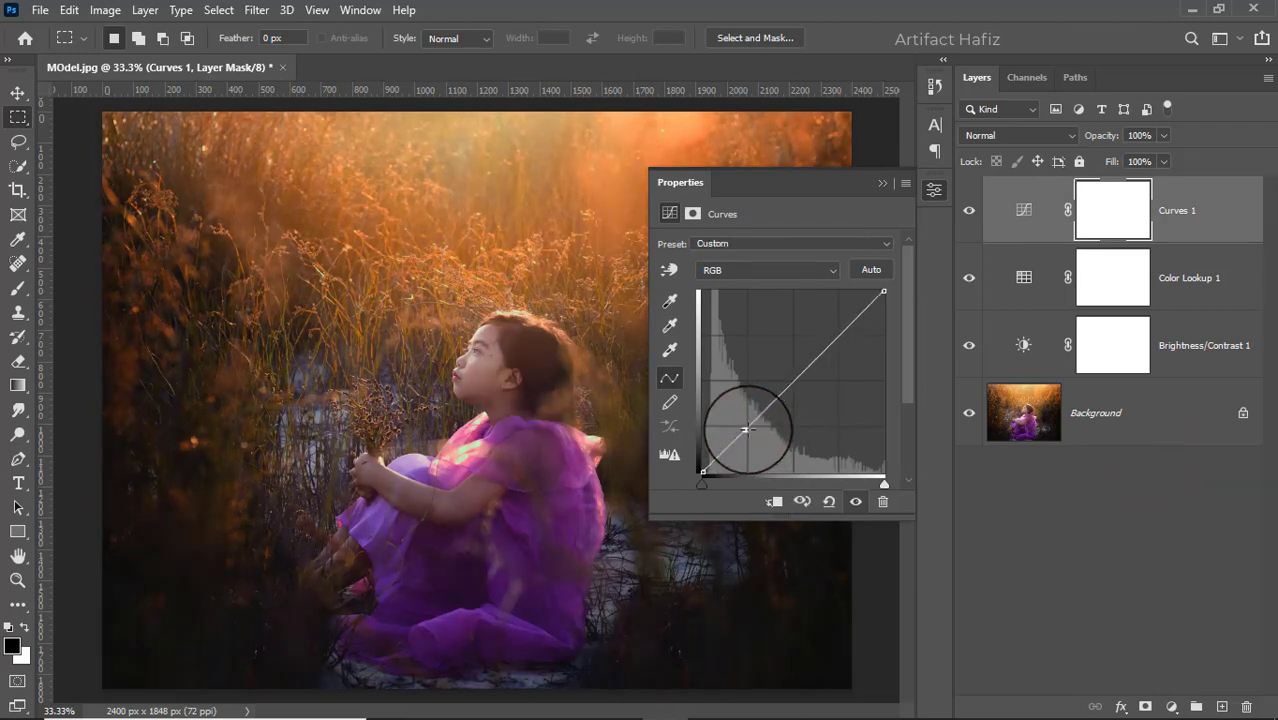
pyautogui.click(748, 428)
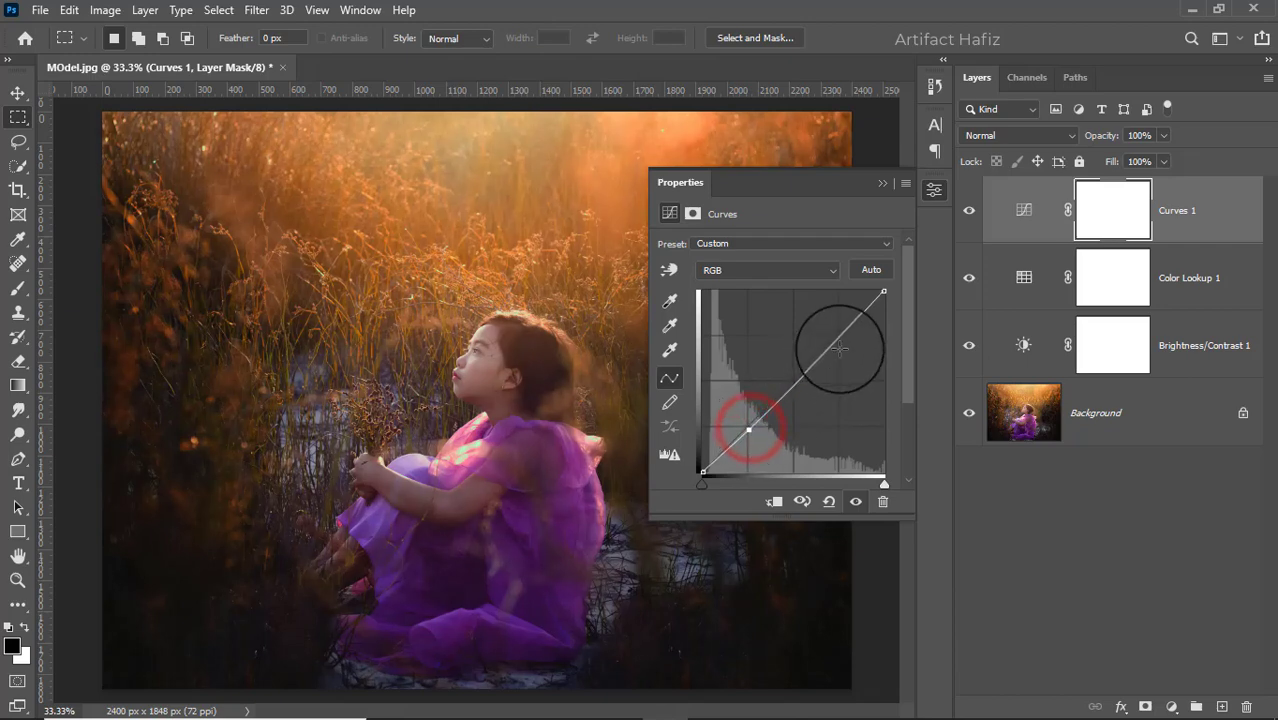
pyautogui.moveTo(839, 335); pyautogui.dragTo(844, 321)
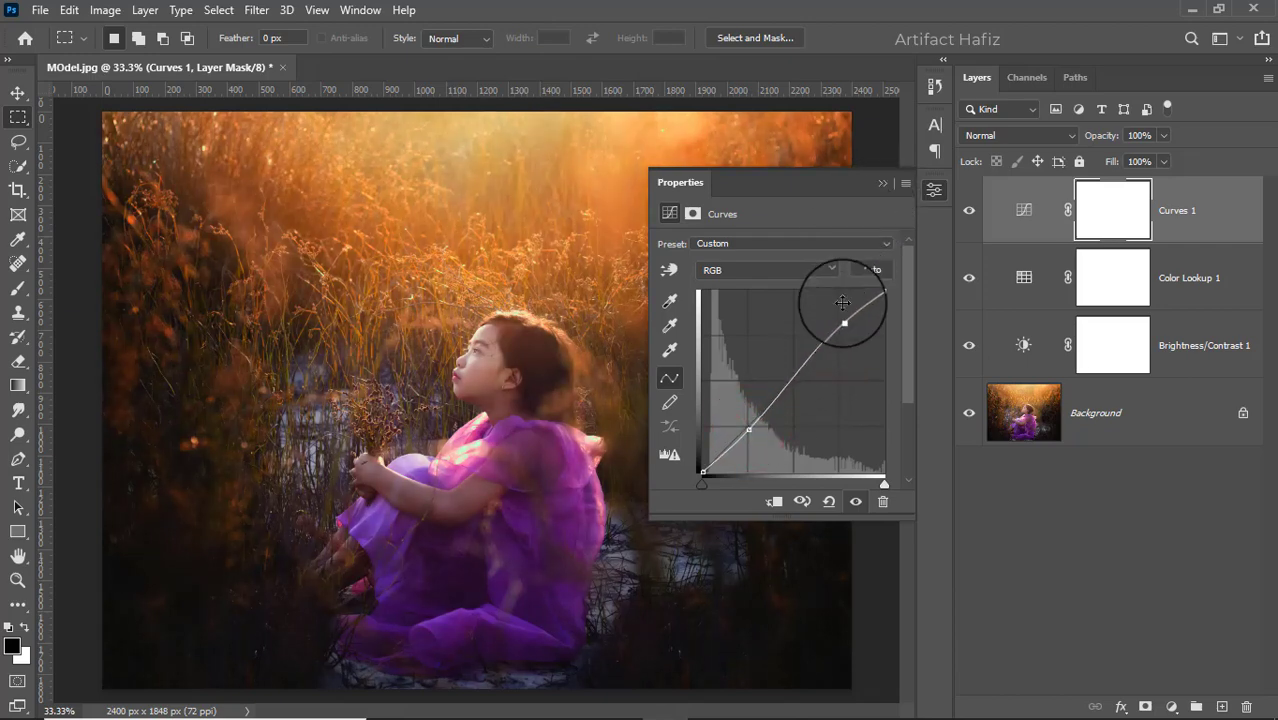
pyautogui.click(877, 185)
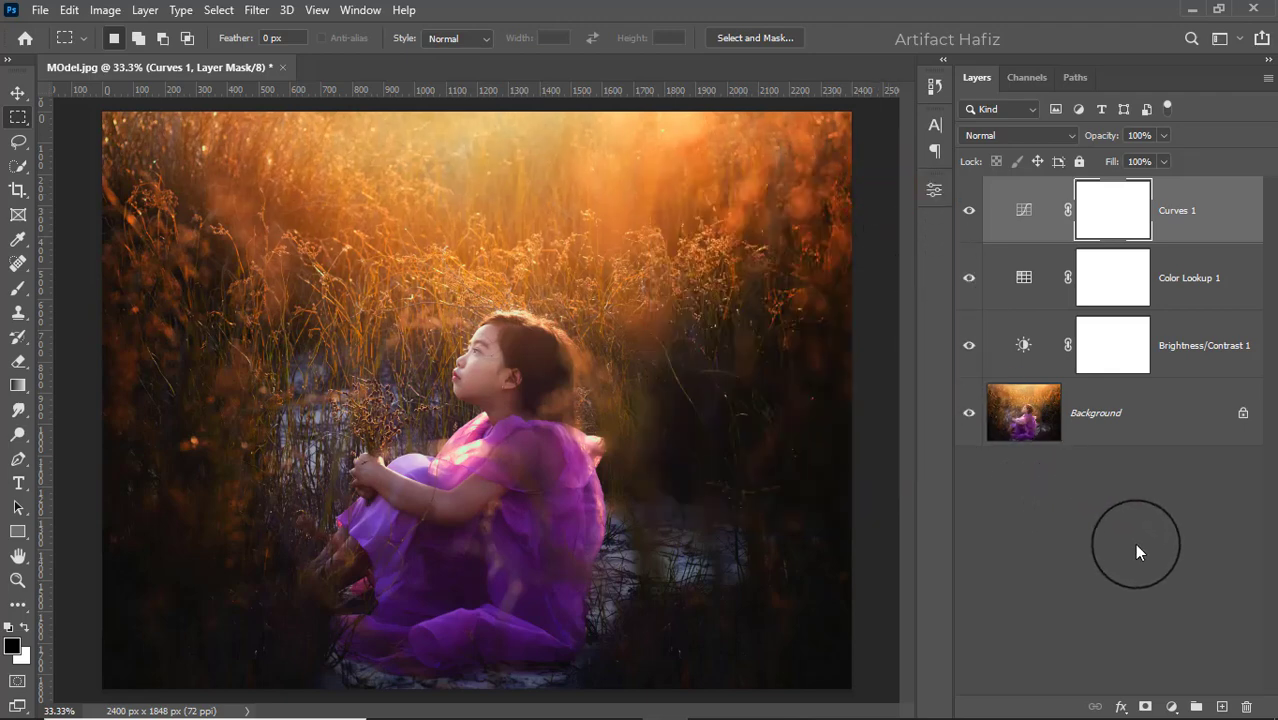
# - Add a new empty layer and set up a Soft Round brush at 511 px with 100% opacity and flow
pyautogui.click(1220, 707)
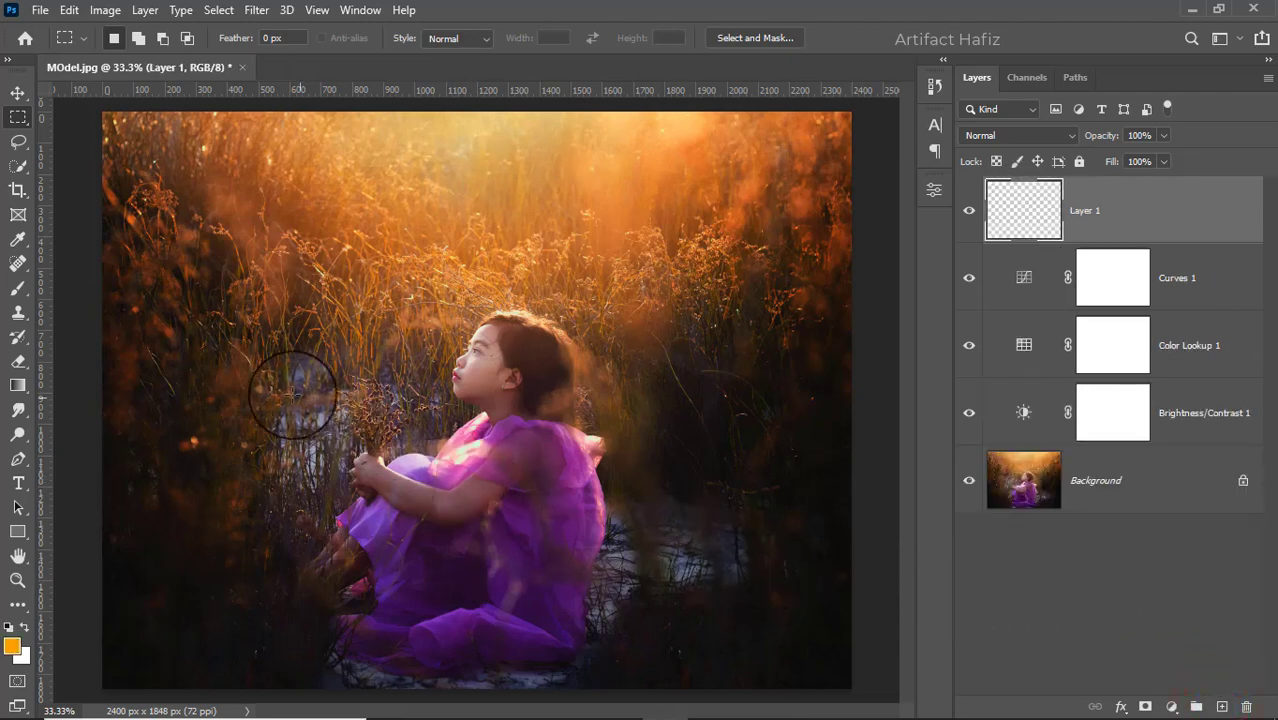
pyautogui.click(12, 290)
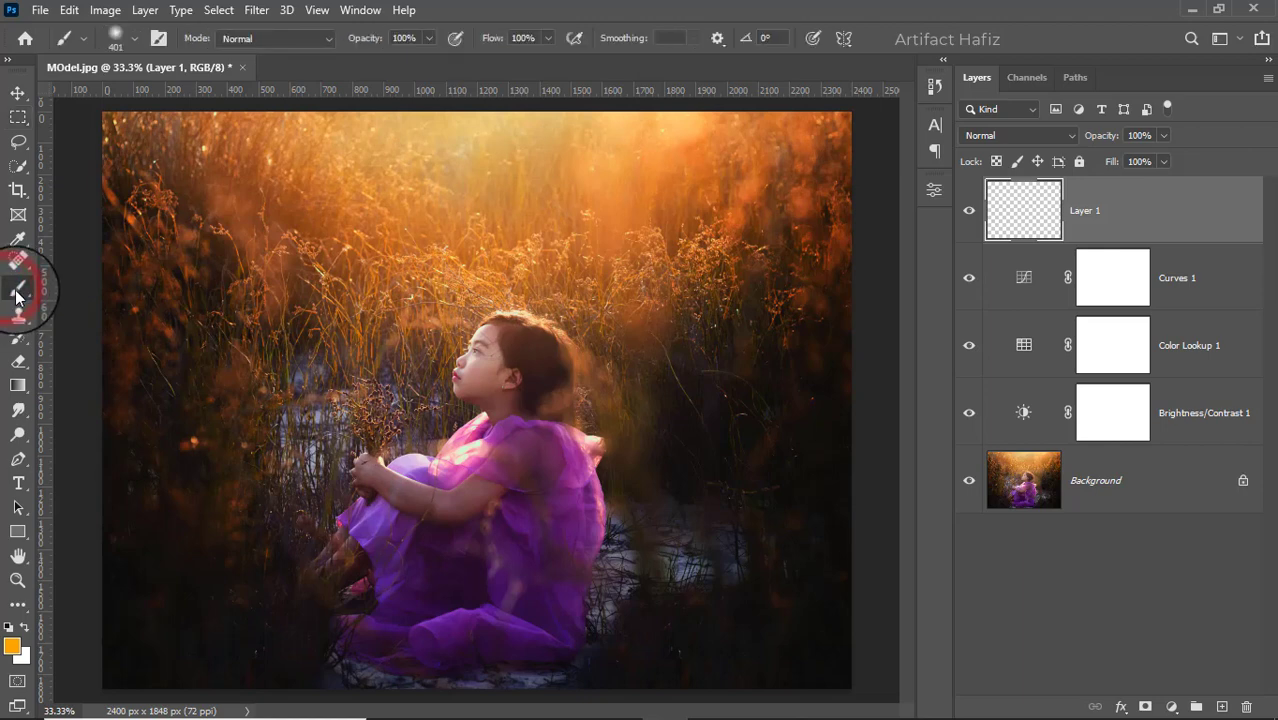
pyautogui.click(135, 39)
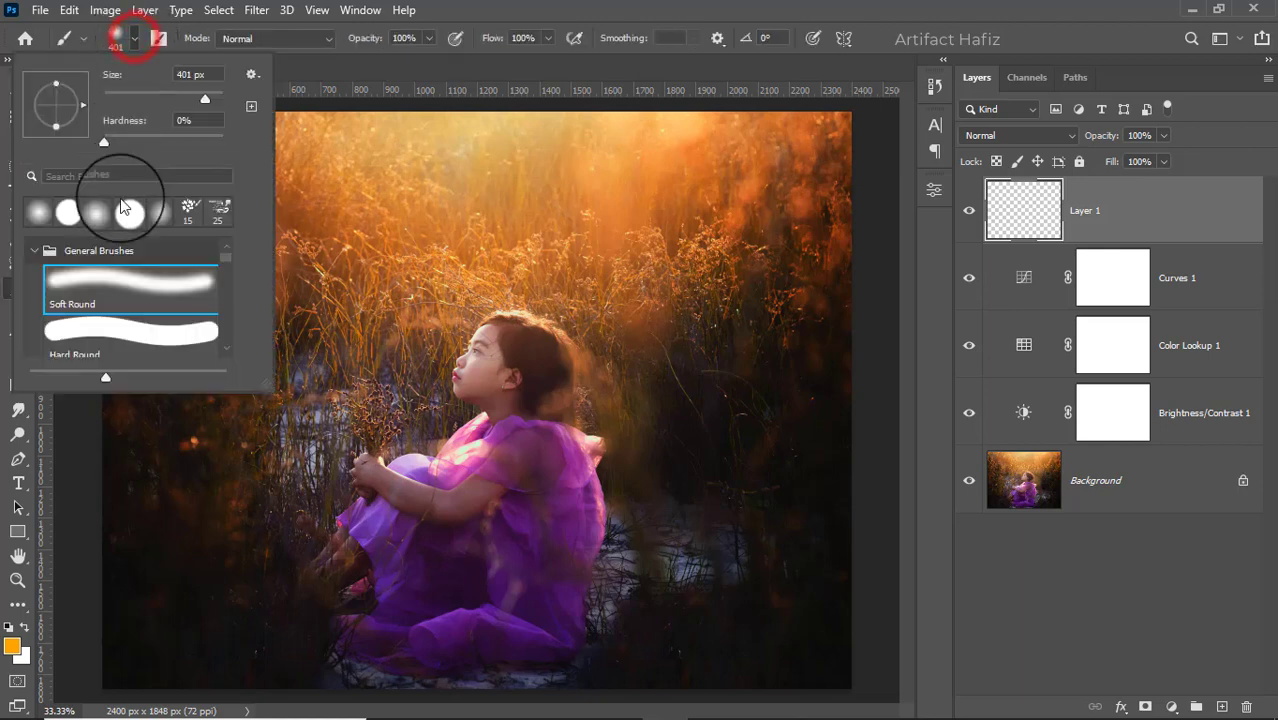
pyautogui.click(117, 279)
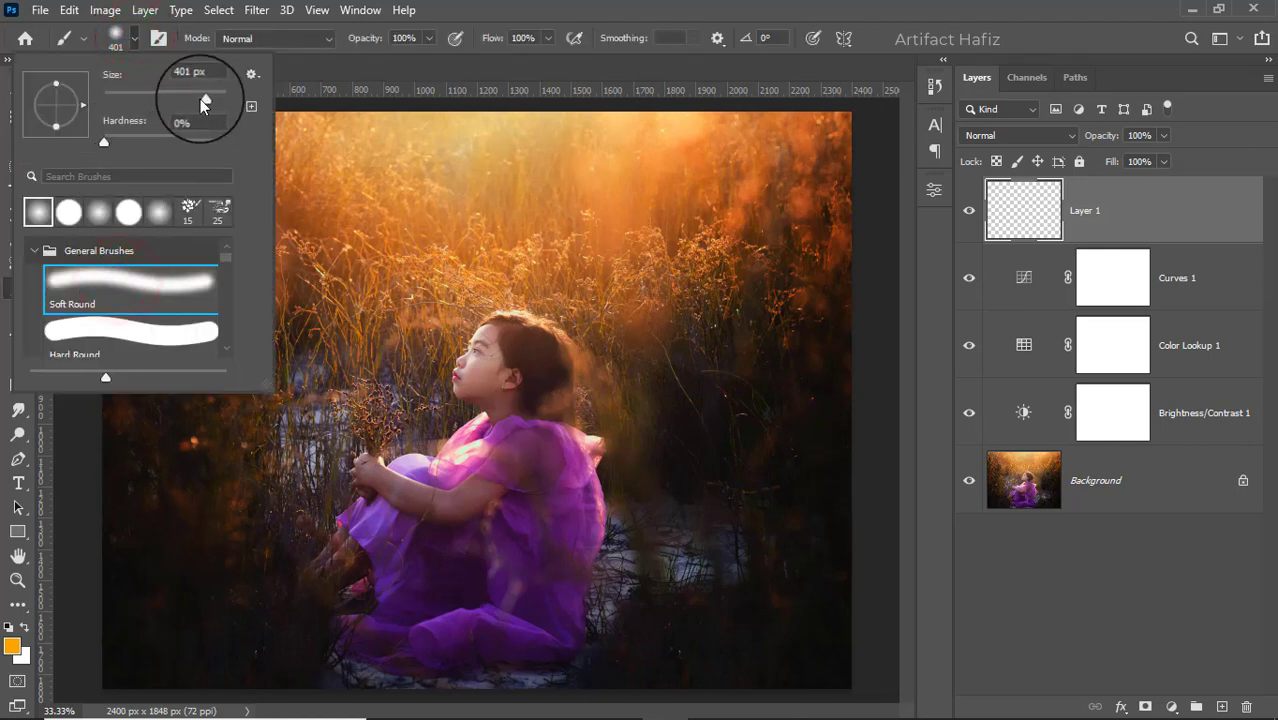
pyautogui.moveTo(202, 99); pyautogui.dragTo(211, 99)
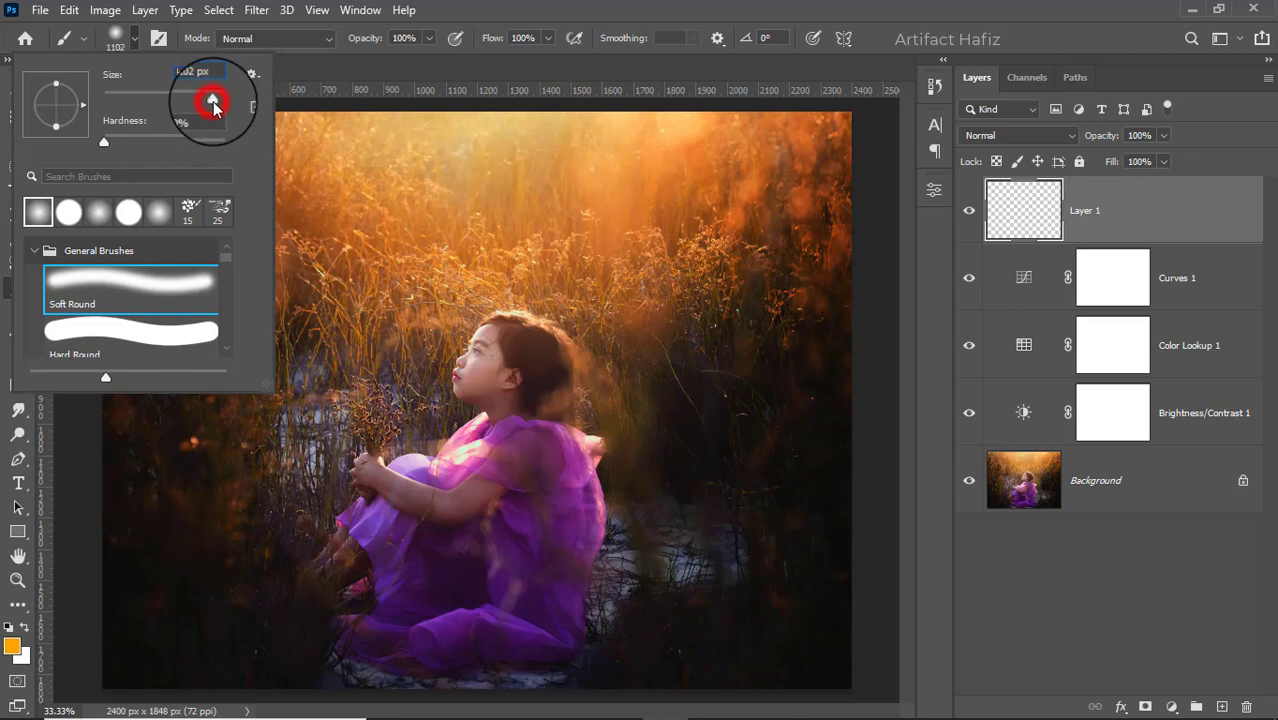
pyautogui.moveTo(213, 101); pyautogui.dragTo(212, 101)
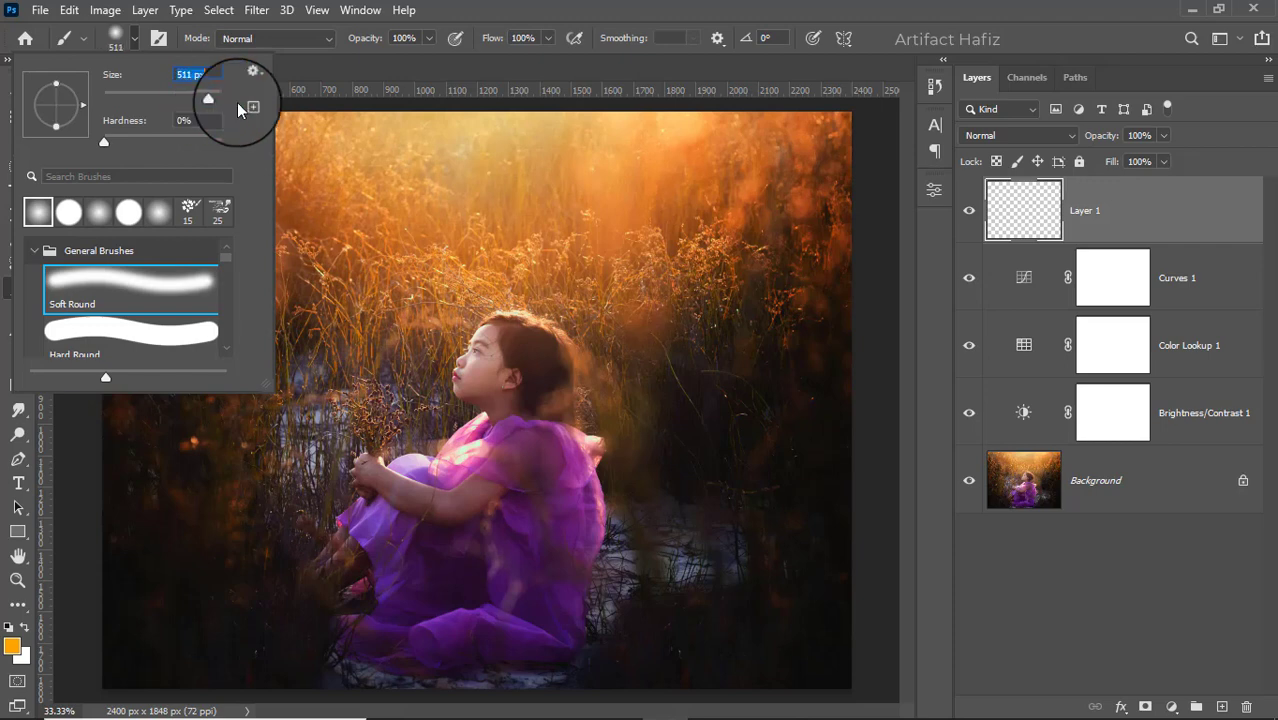
pyautogui.click(430, 38)
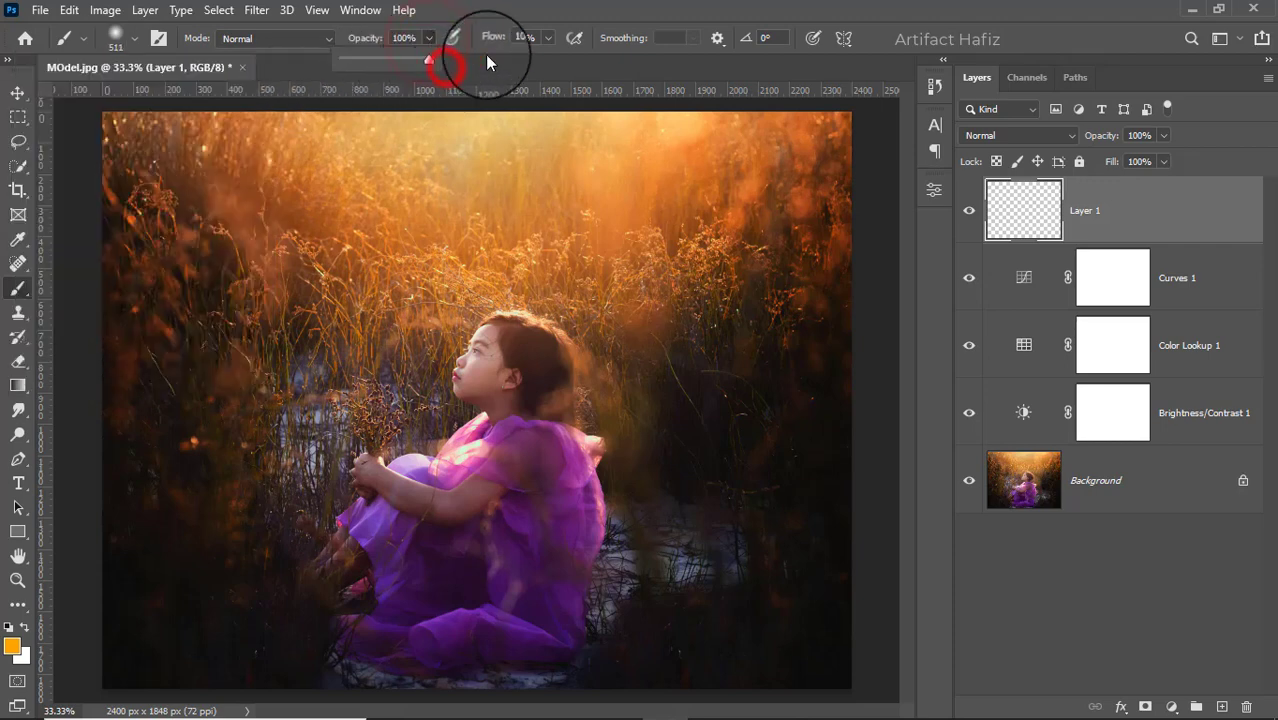
pyautogui.click(547, 38)
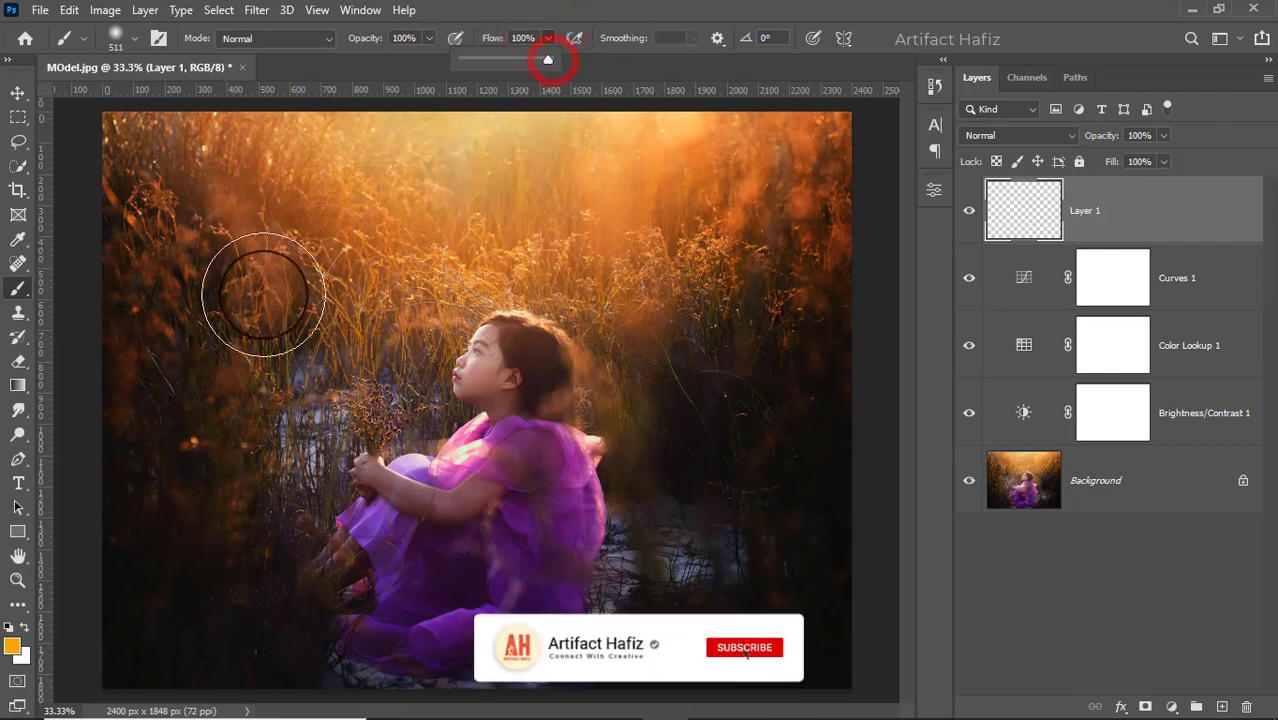
# - Set the foreground color to orange ff8a00
pyautogui.click(12, 646)
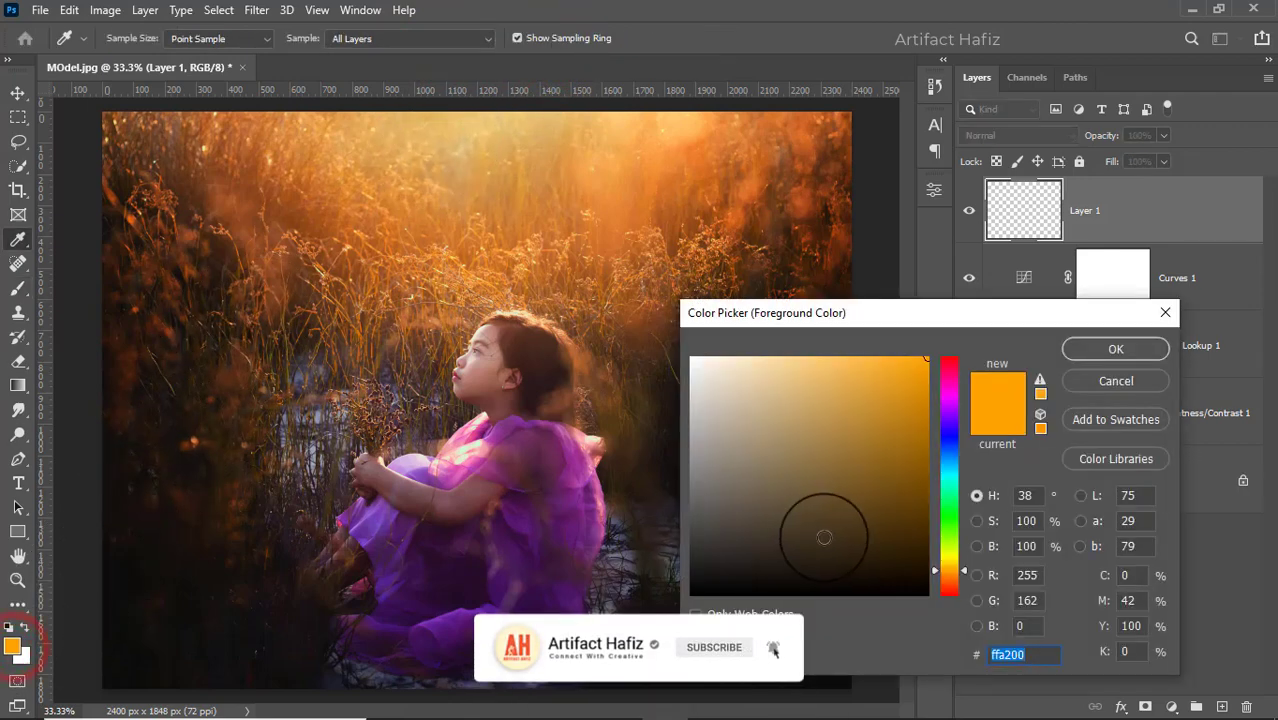
pyautogui.click(951, 575)
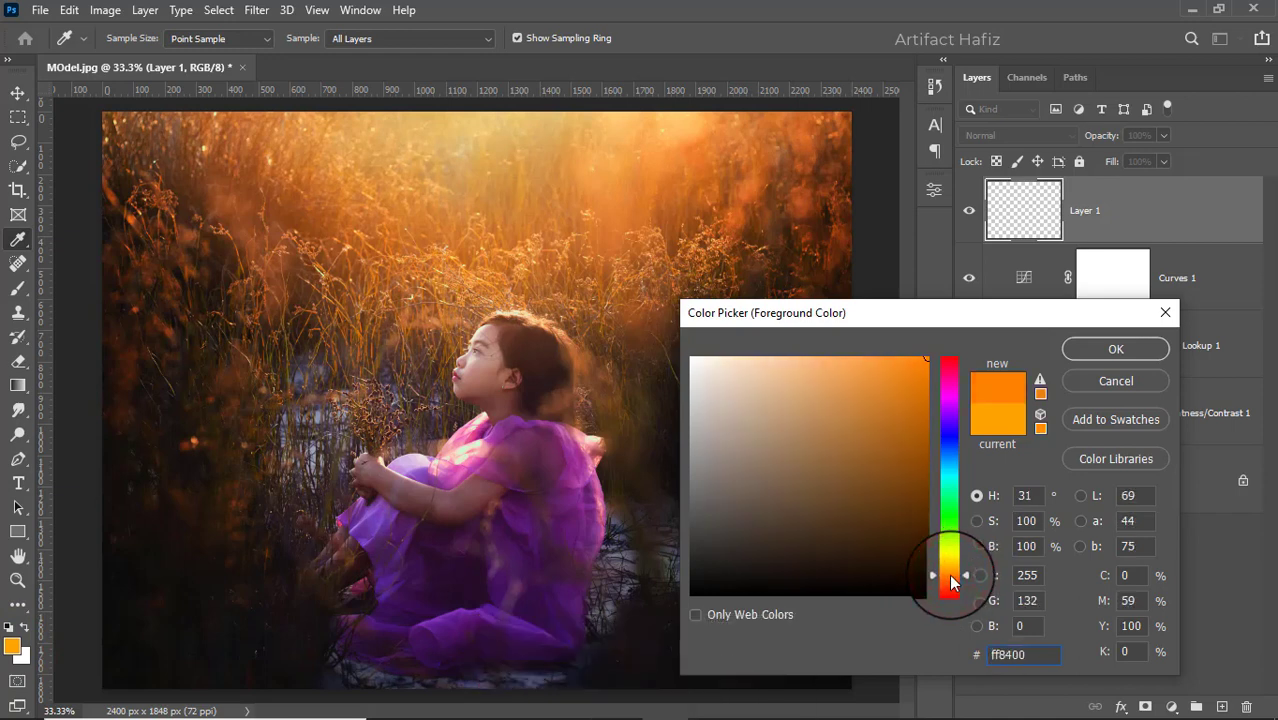
pyautogui.click(949, 574)
pyautogui.click(1030, 654)
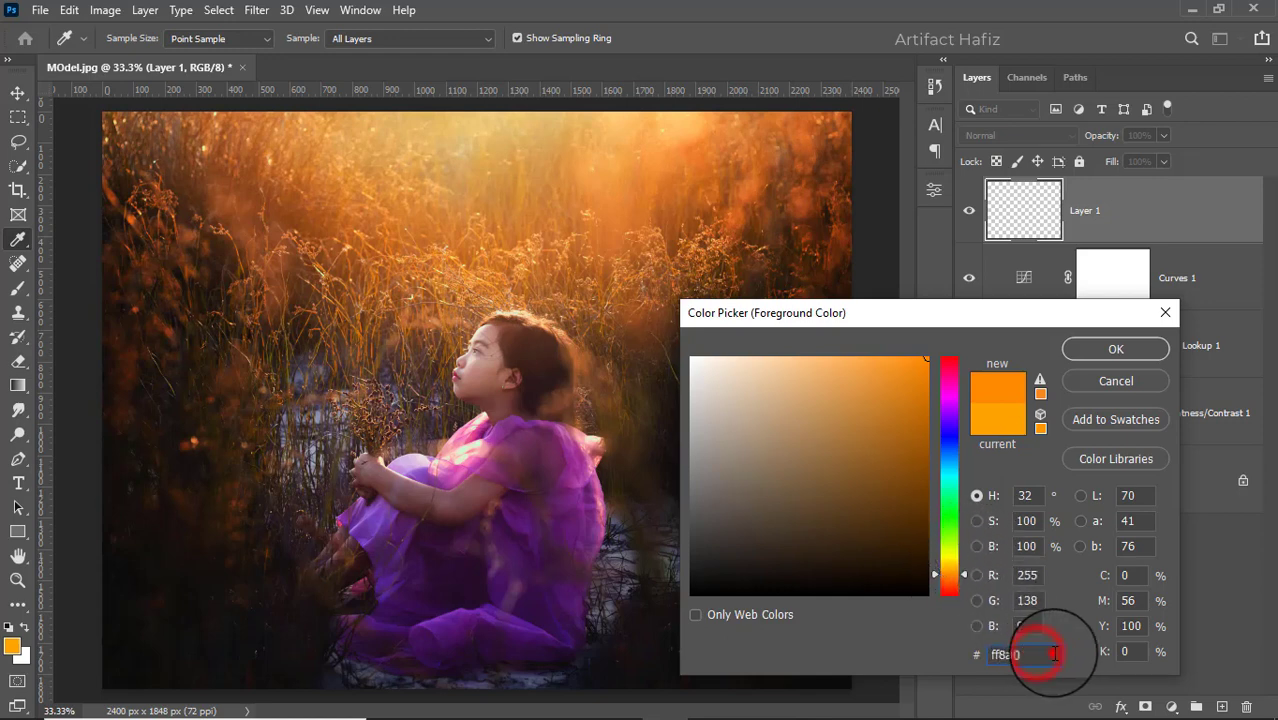
pyautogui.moveTo(1055, 654); pyautogui.dragTo(946, 658)
pyautogui.click(1055, 655)
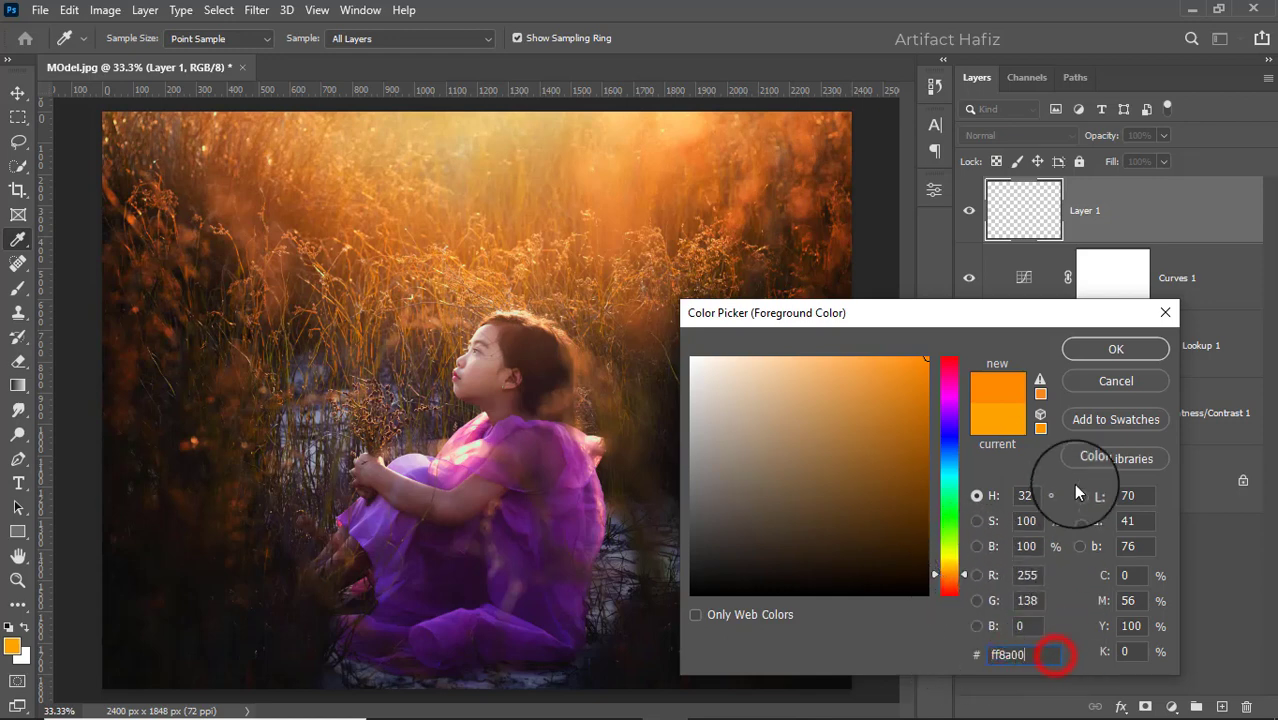
pyautogui.click(1088, 356)
# - Enlarge the brush to 1000 px and paint one soft orange spot over the girl's face on the new layer
pyautogui.press('b')
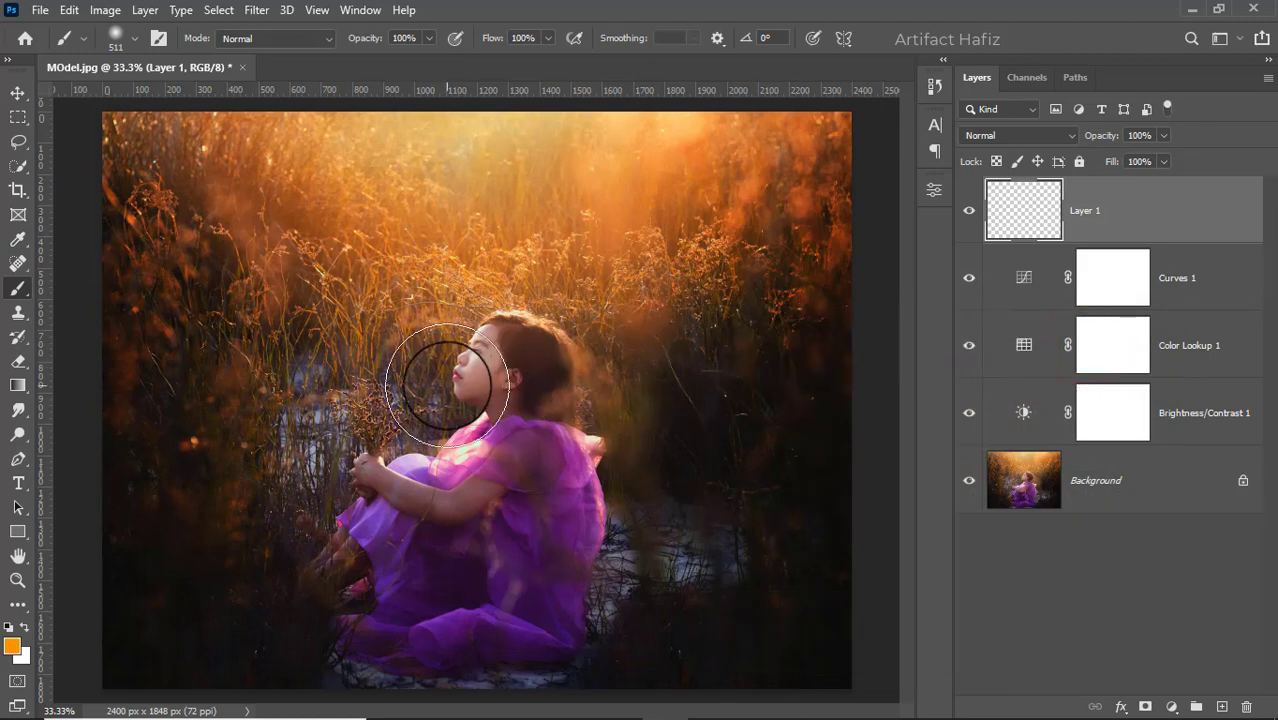
pyautogui.press(']')
pyautogui.press(']')
pyautogui.press(']')
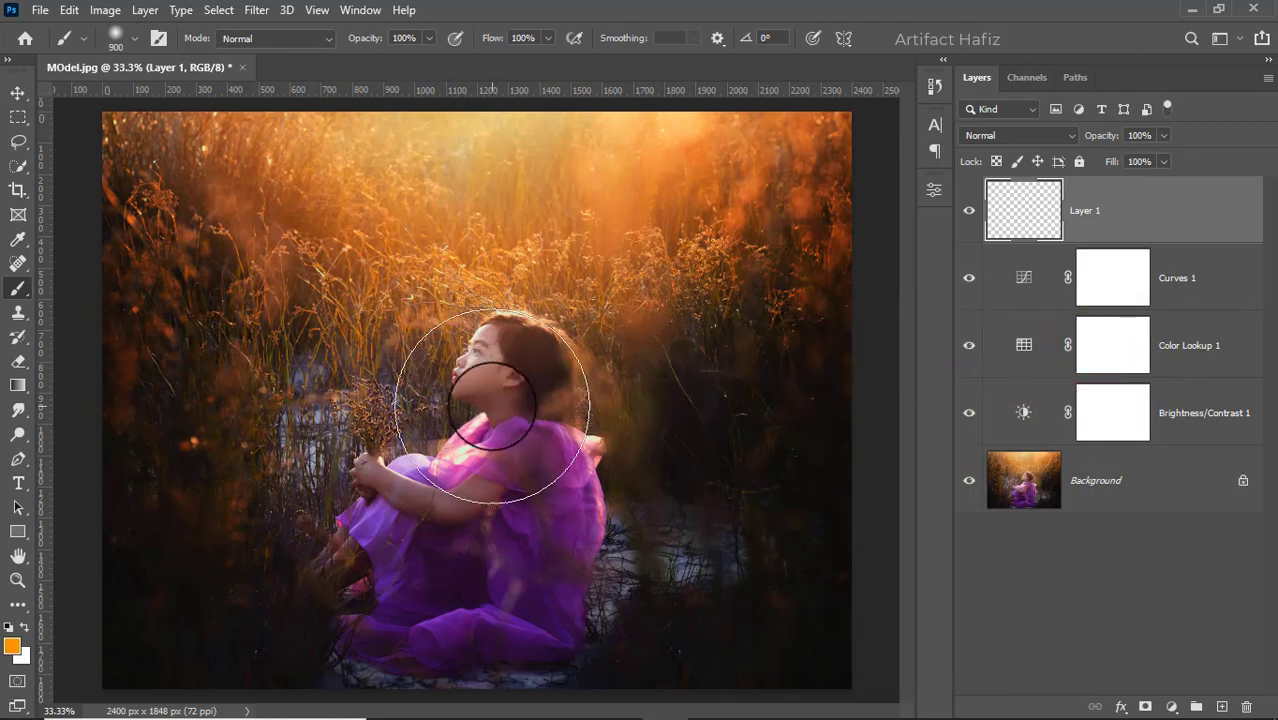
pyautogui.click(471, 400)
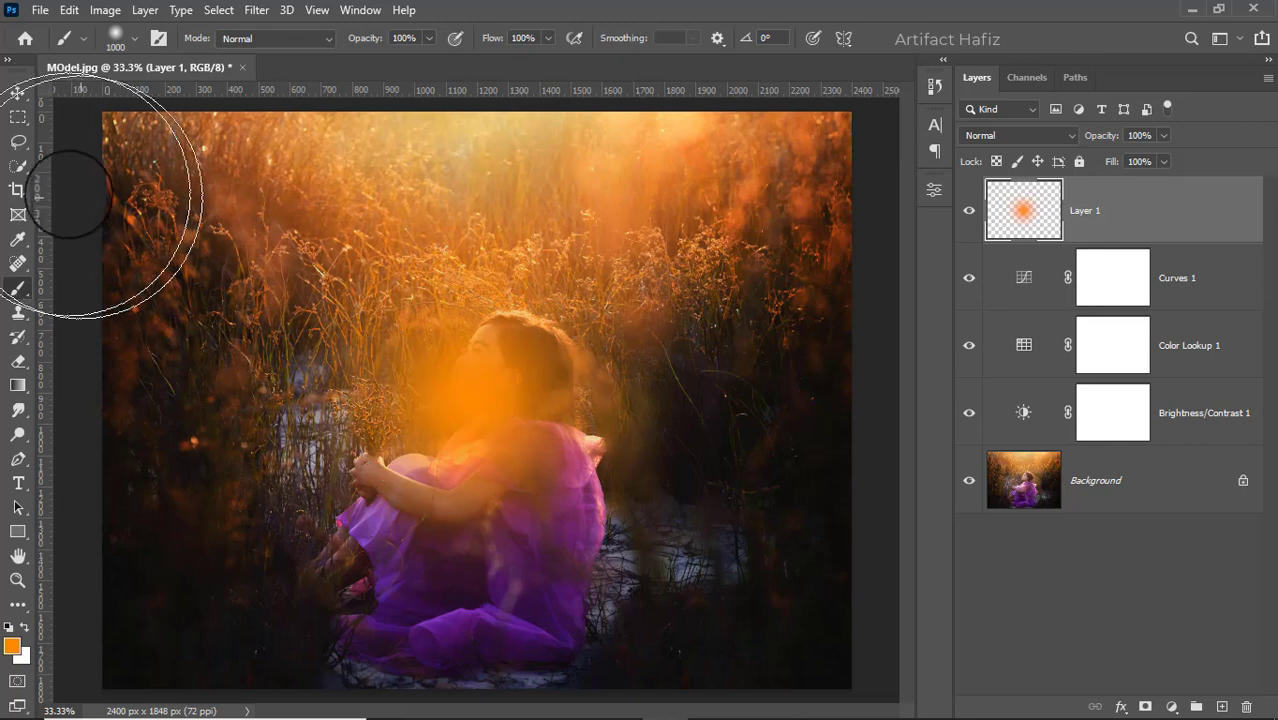
# - Activate the Move tool with transform controls shown and set the orange spot layer's blend mode to Screen
pyautogui.click(16, 95)
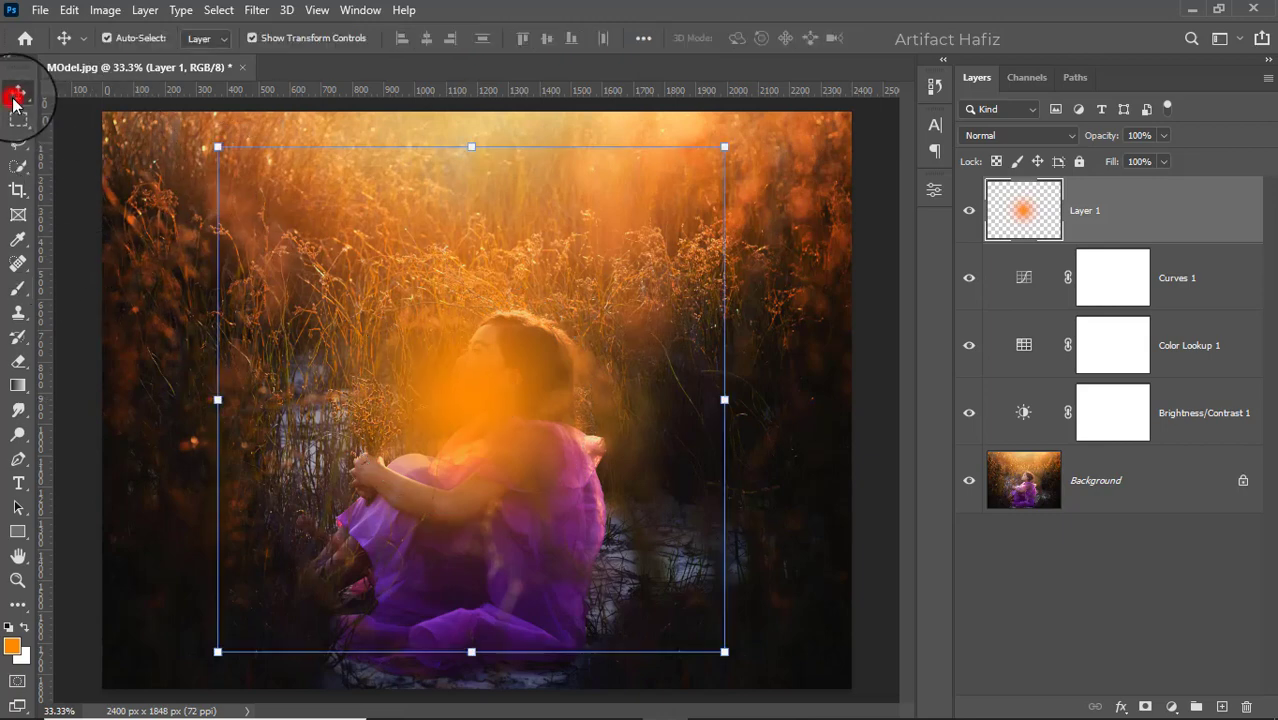
pyautogui.click(254, 39)
pyautogui.click(254, 39)
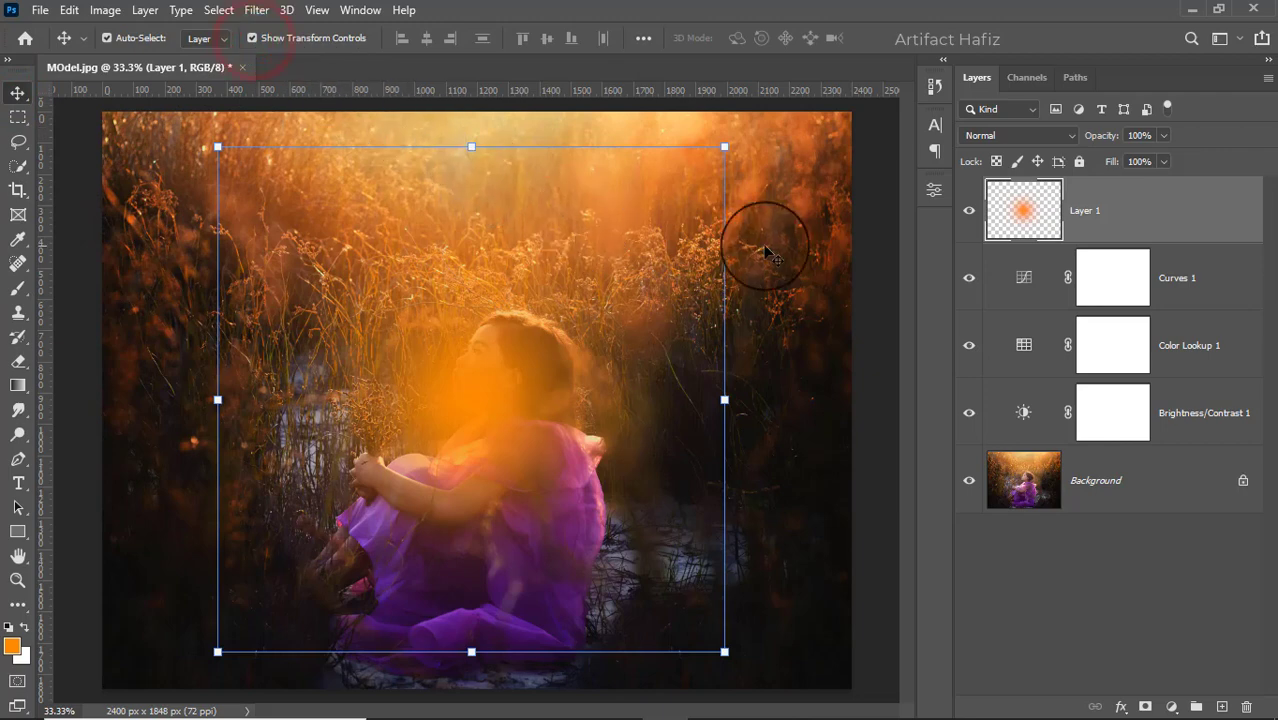
pyautogui.click(992, 135)
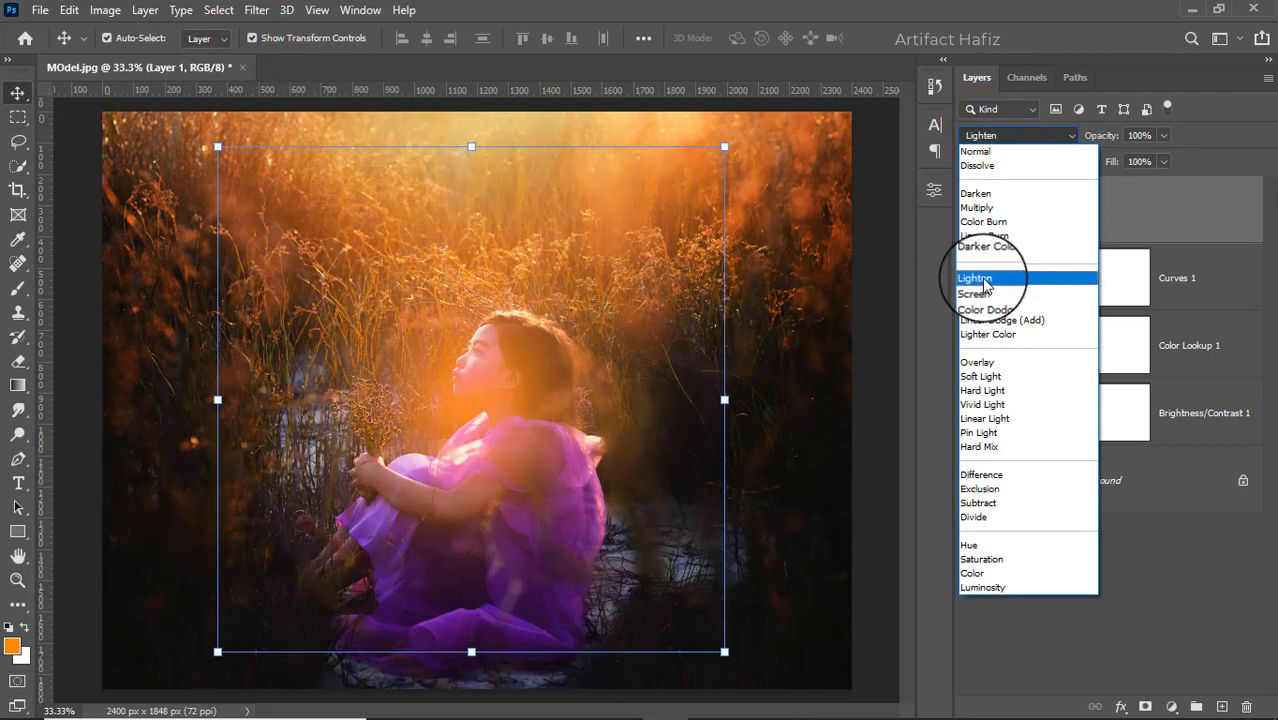
pyautogui.click(980, 293)
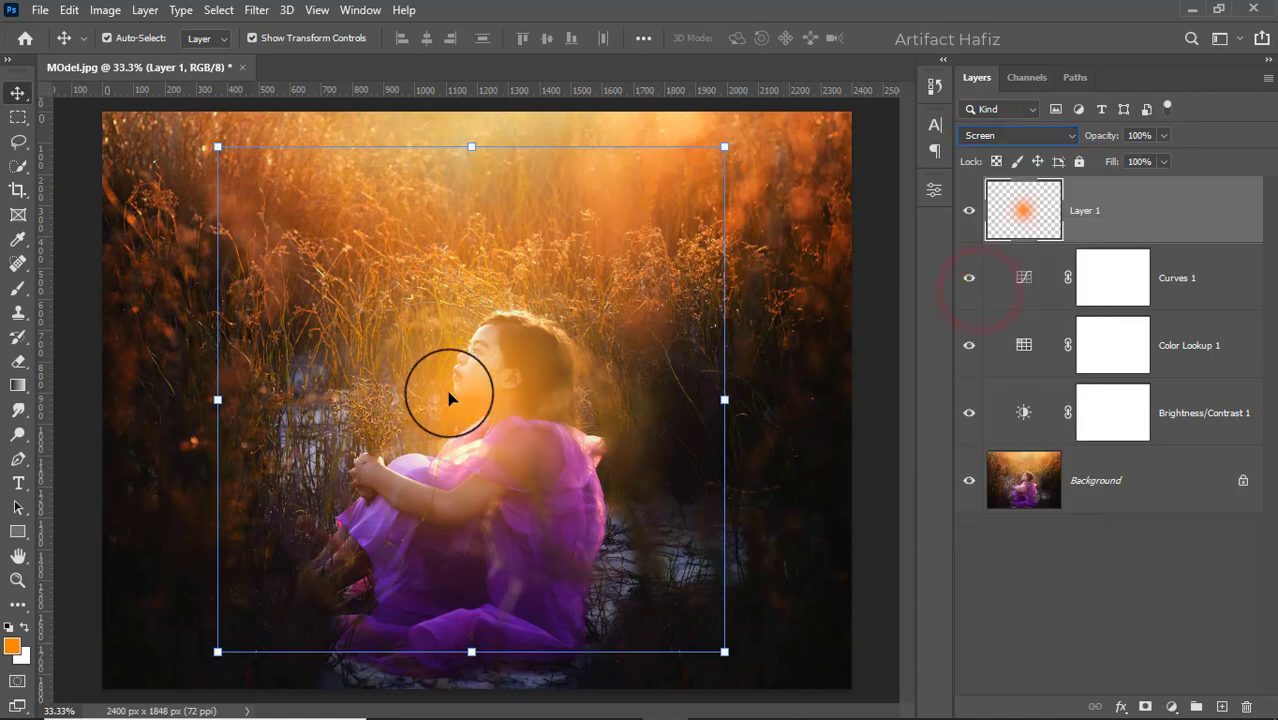
# - Move the orange glow up to the top centre of the image, scale it to 216.67%, and apply the transform
pyautogui.moveTo(460, 392); pyautogui.dragTo(503, 135)
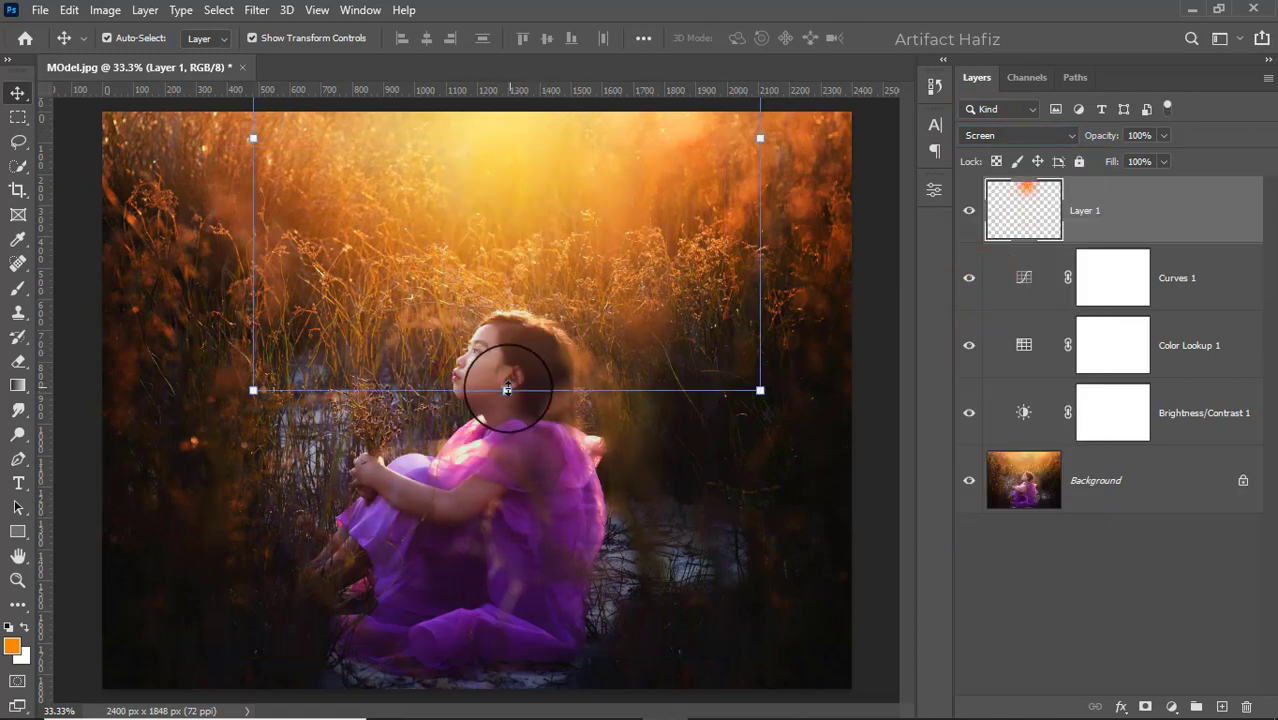
pyautogui.moveTo(507, 388); pyautogui.dragTo(486, 712)
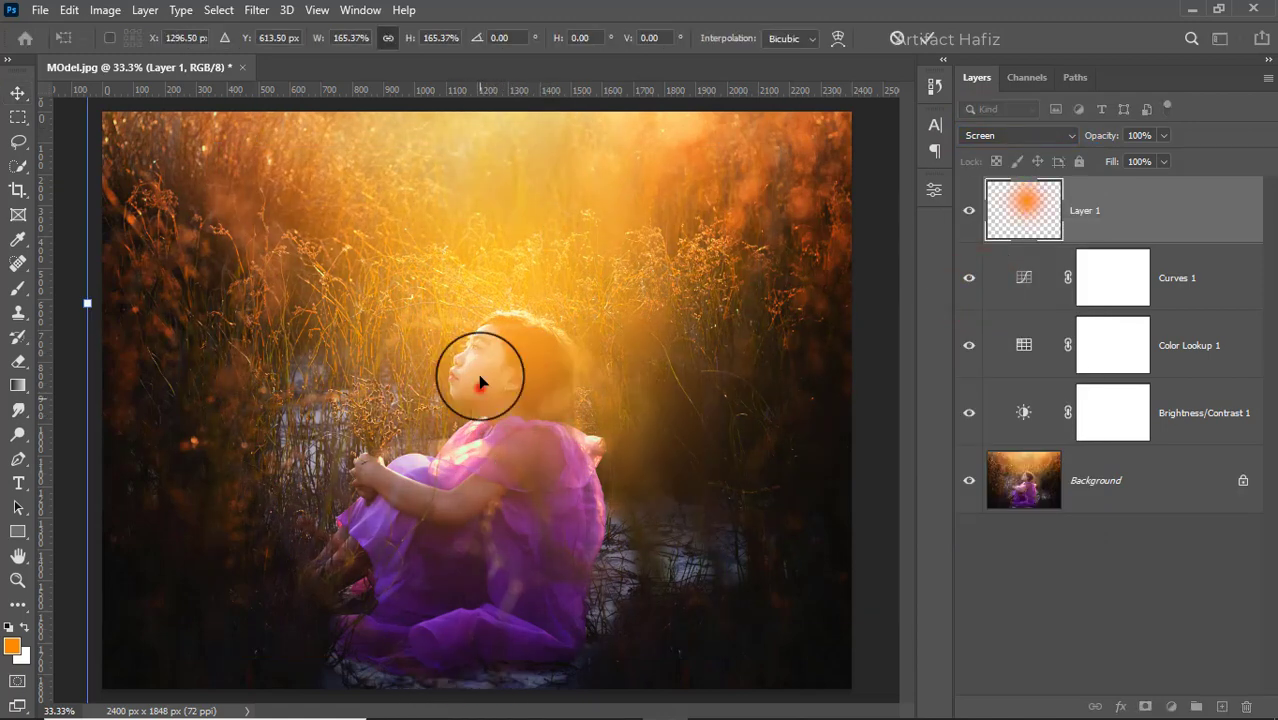
pyautogui.moveTo(479, 379); pyautogui.dragTo(448, 140)
pyautogui.moveTo(478, 457); pyautogui.dragTo(488, 714)
pyautogui.moveTo(508, 474); pyautogui.dragTo(522, 518)
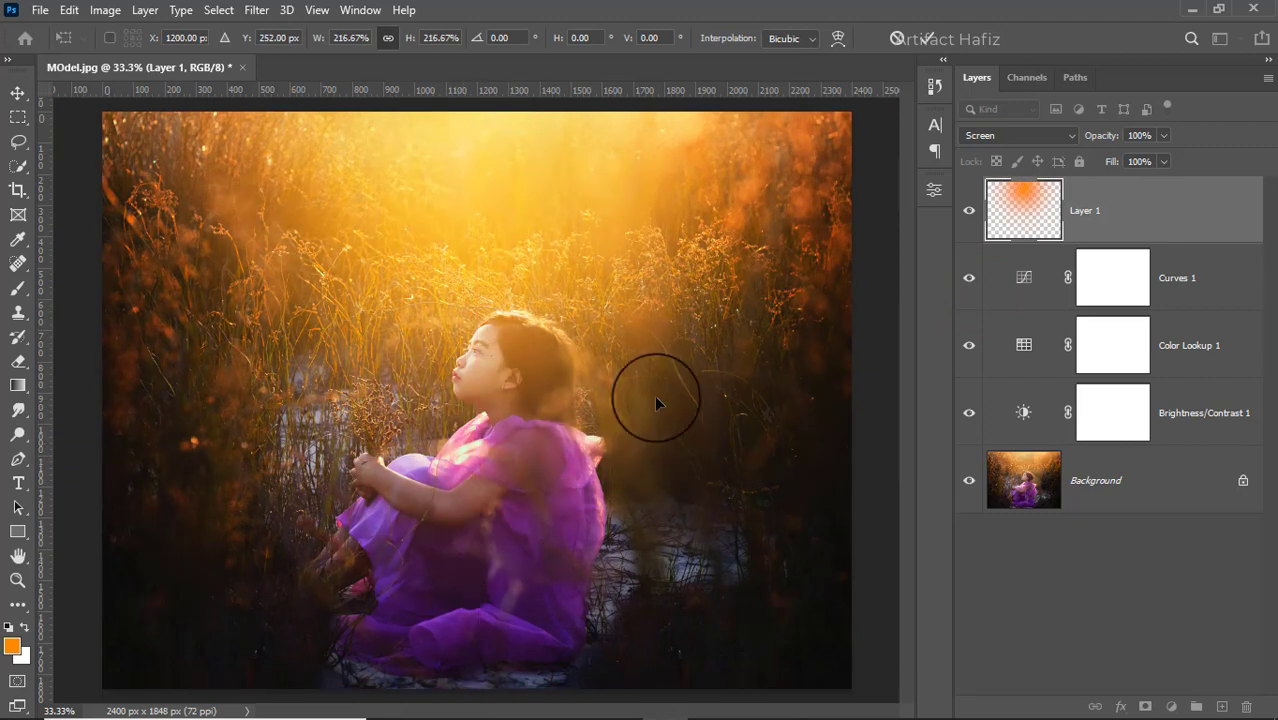
pyautogui.click(932, 40)
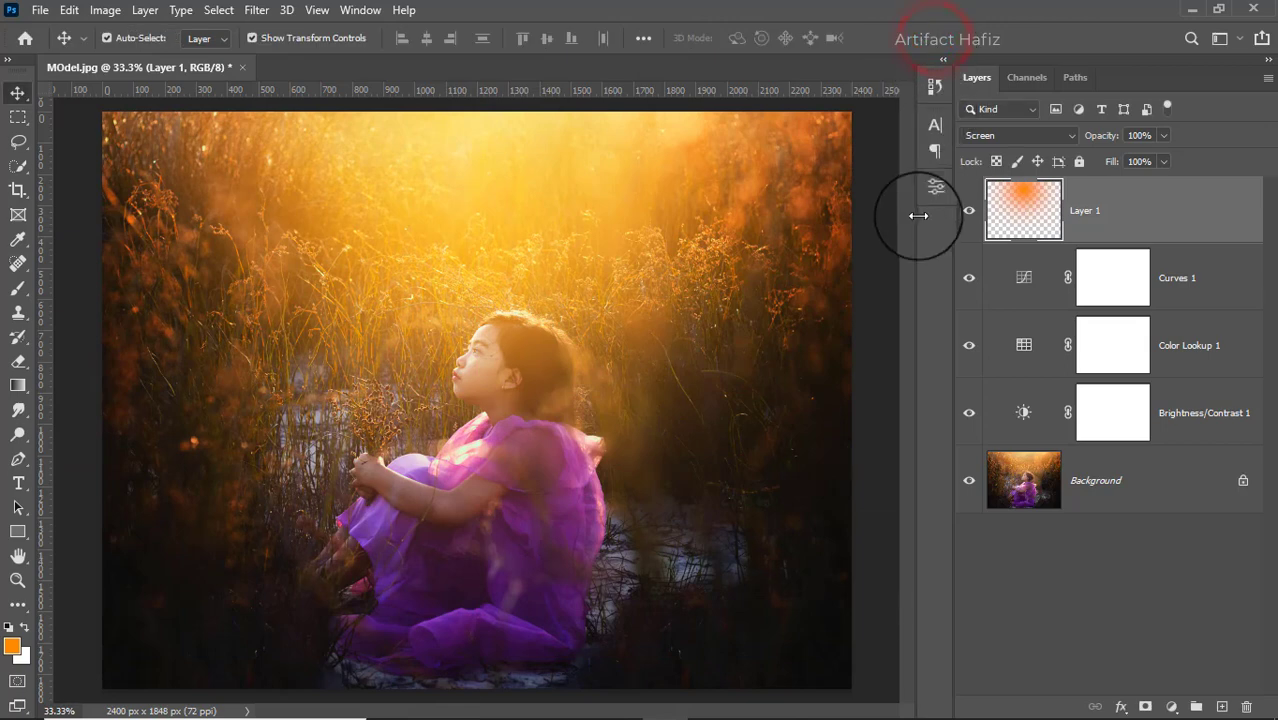
# - Compare the image with and without the orange glow layer and set that layer's opacity to 80%
pyautogui.click(969, 211)
pyautogui.click(969, 211)
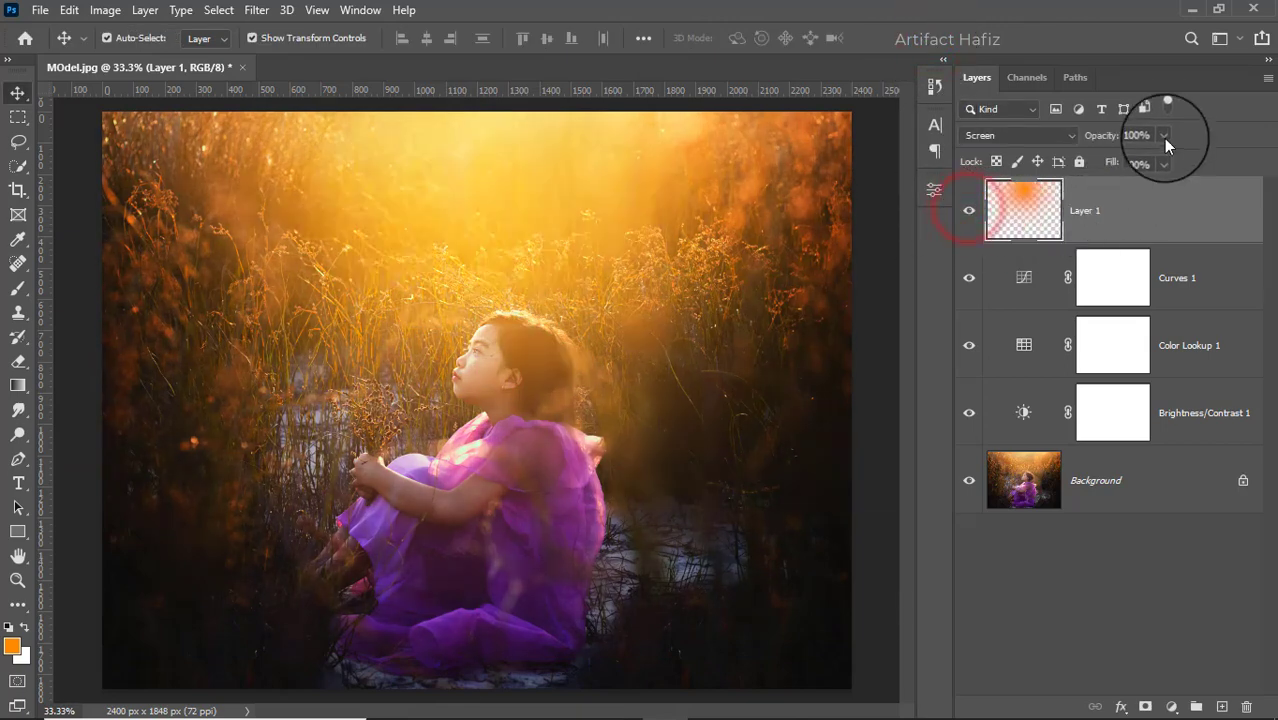
pyautogui.moveTo(1163, 160); pyautogui.dragTo(1146, 161)
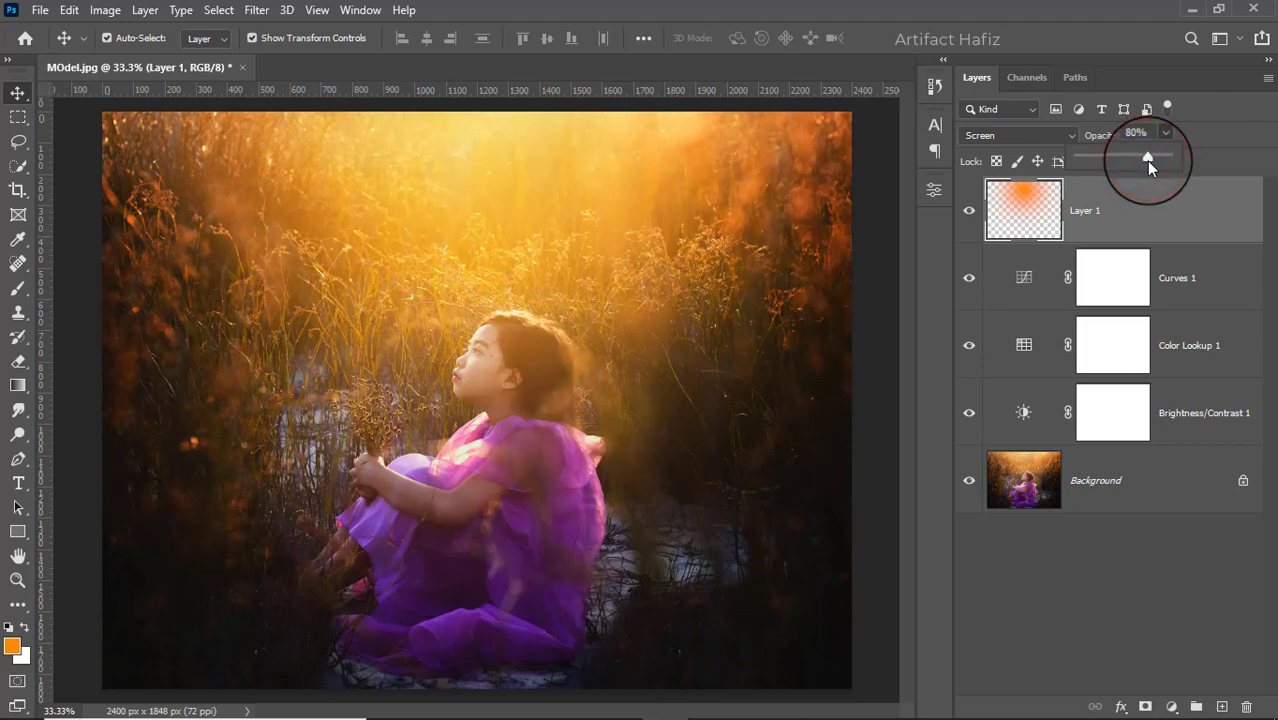
# - Add a layer mask to the glow layer and set the Brush tool's opacity to 6%
pyautogui.click(1145, 707)
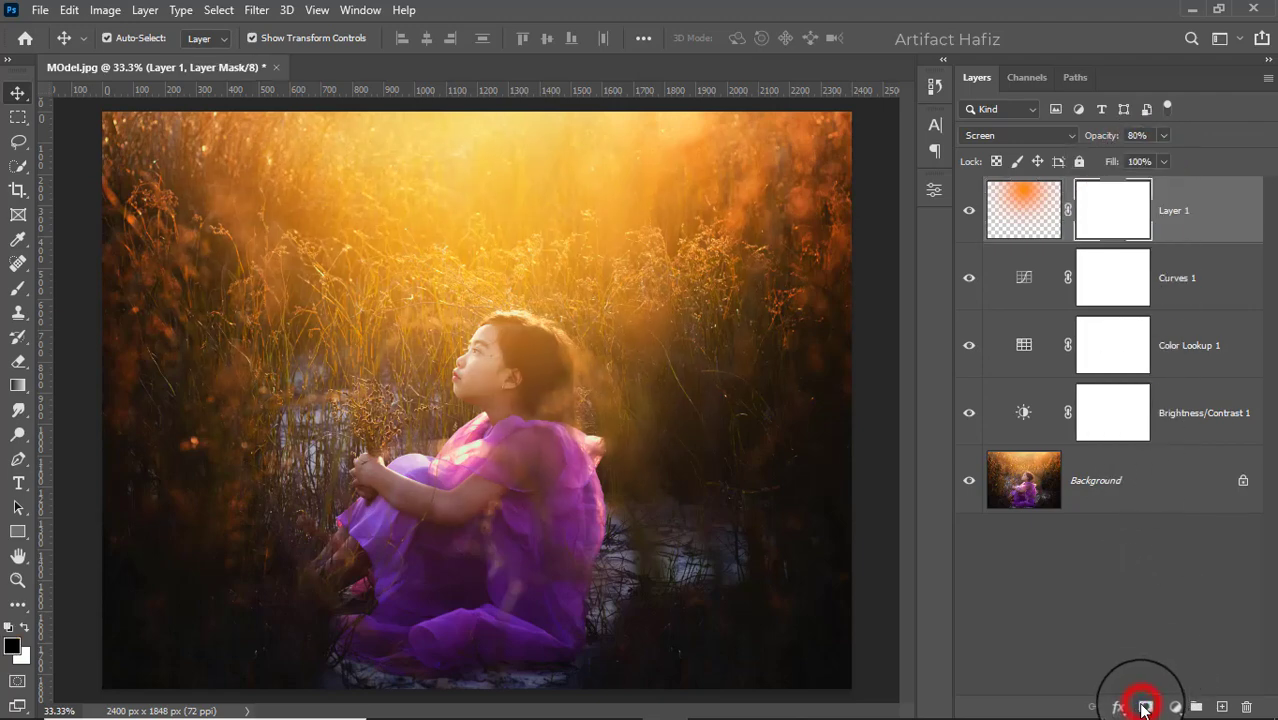
pyautogui.click(17, 287)
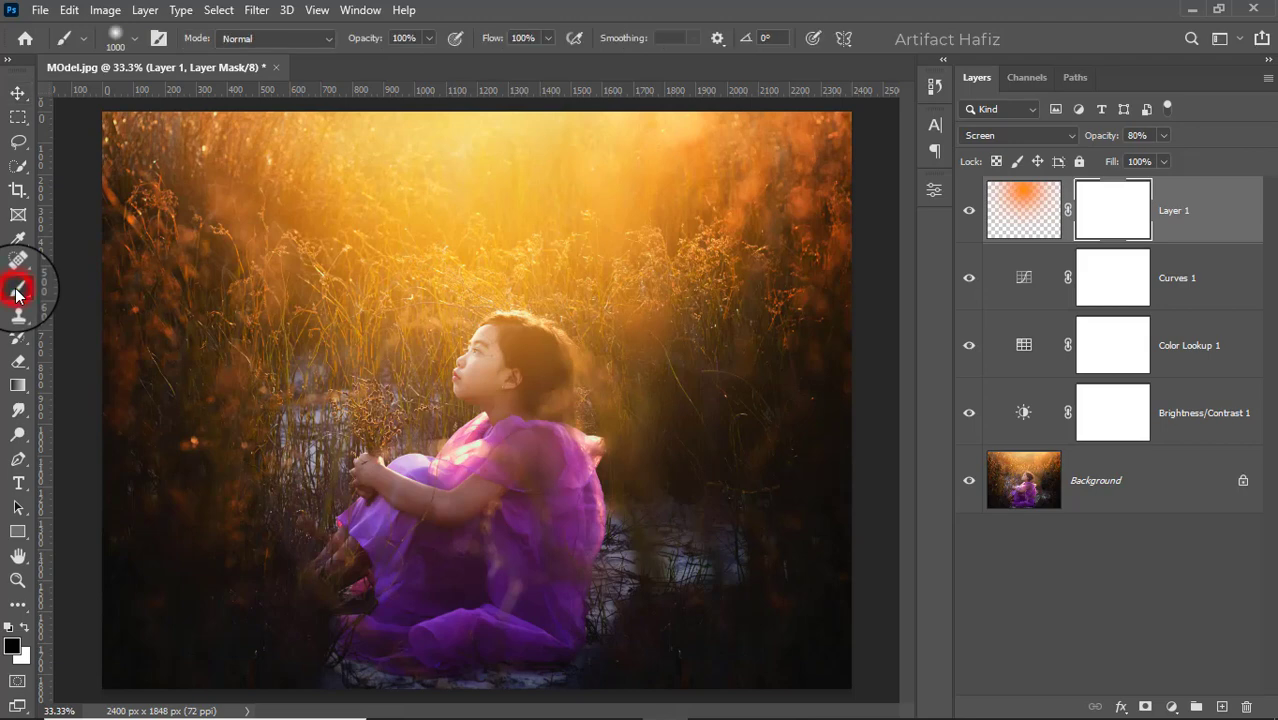
pyautogui.click(428, 38)
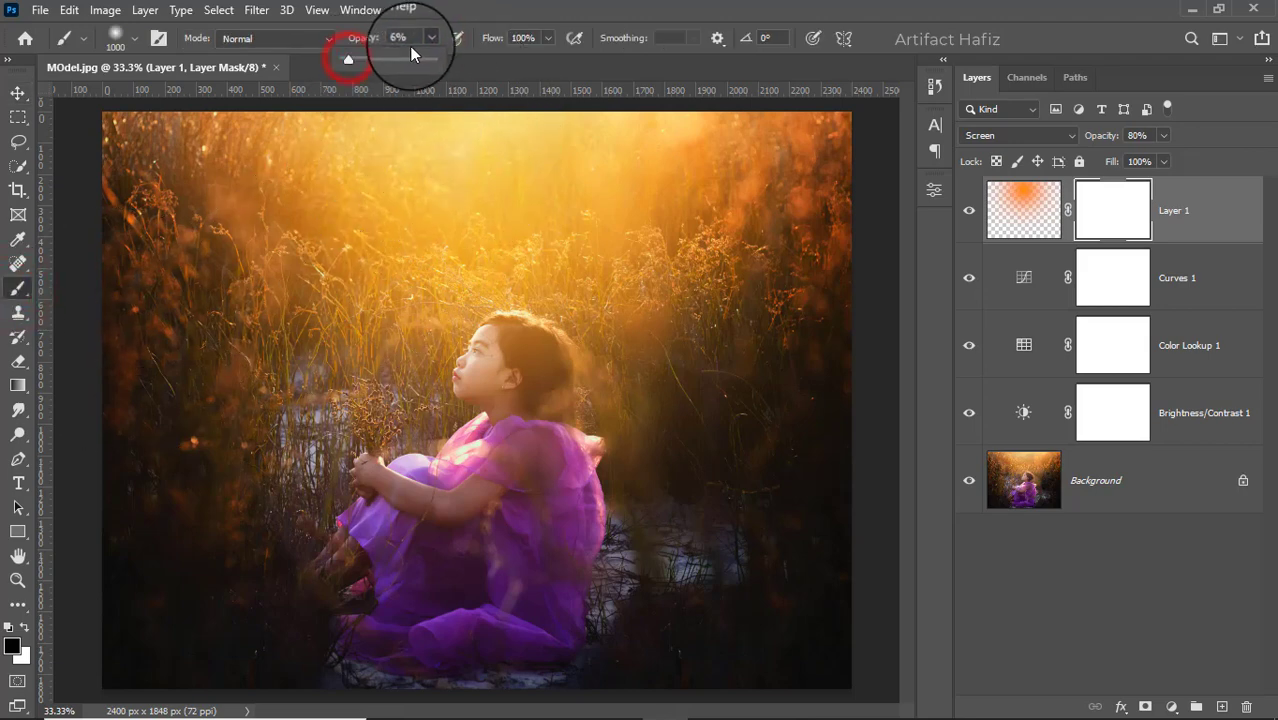
pyautogui.click(491, 9)
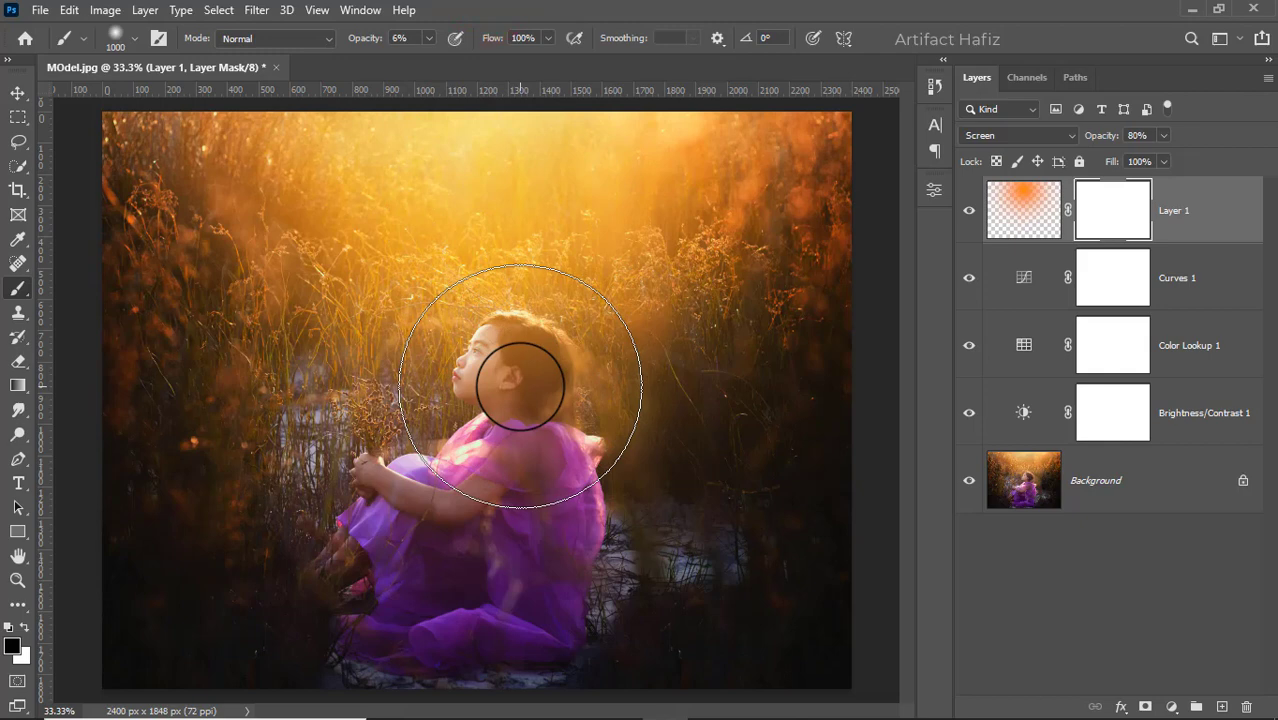
# - Reduce the brush to 250 px and paint black on the glow's mask over the girl's head and shoulder
pyautogui.press('[')
pyautogui.press('[')
pyautogui.press('[')
pyautogui.press('[')
pyautogui.press('[')
pyautogui.press('[')
pyautogui.press('[')
pyautogui.press('[')
pyautogui.moveTo(509, 350)
pyautogui.mouseDown()
pyautogui.moveTo(503, 427)
pyautogui.moveTo(503, 361)
pyautogui.moveTo(500, 420)
pyautogui.moveTo(485, 374)
pyautogui.moveTo(515, 381)
pyautogui.moveTo(517, 414)
pyautogui.moveTo(536, 414)
pyautogui.moveTo(532, 329)
pyautogui.moveTo(525, 369)
pyautogui.moveTo(541, 394)
pyautogui.moveTo(516, 355)
pyautogui.moveTo(532, 436)
pyautogui.mouseUp()
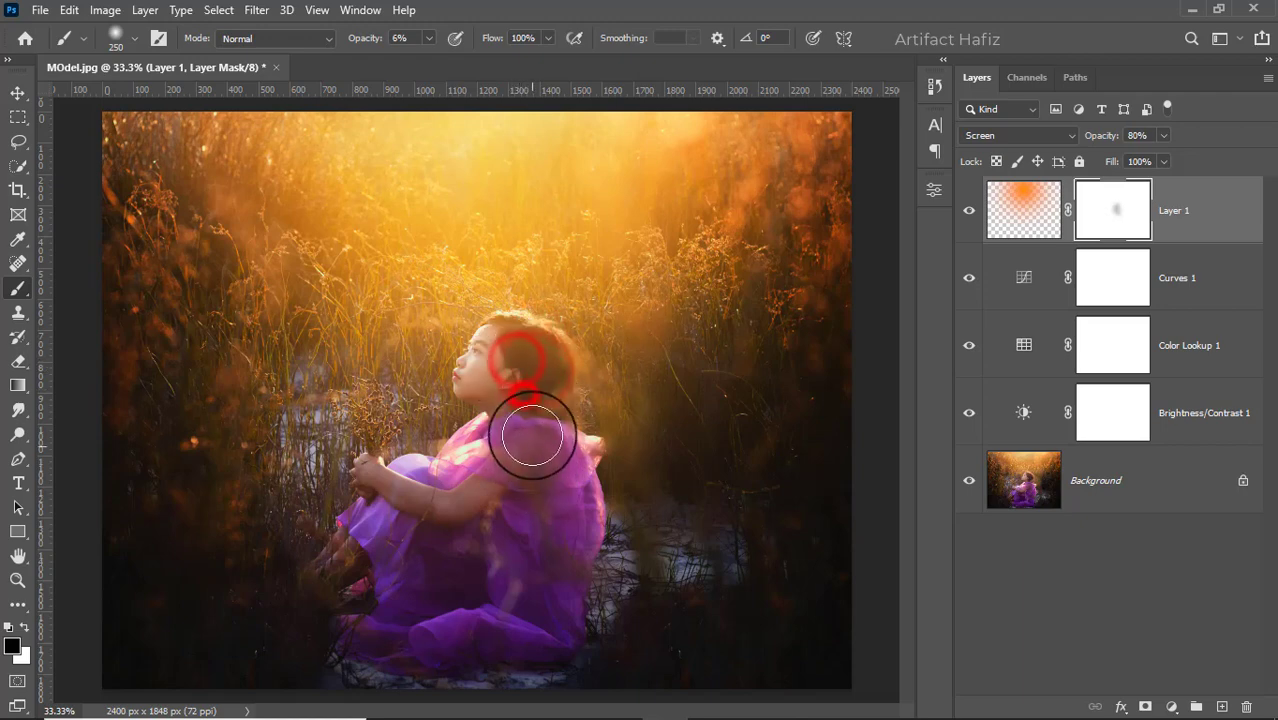
# - Raise the brush opacity to 12% and mask the glow further over the girl's face, neck and dress
pyautogui.click(410, 37)
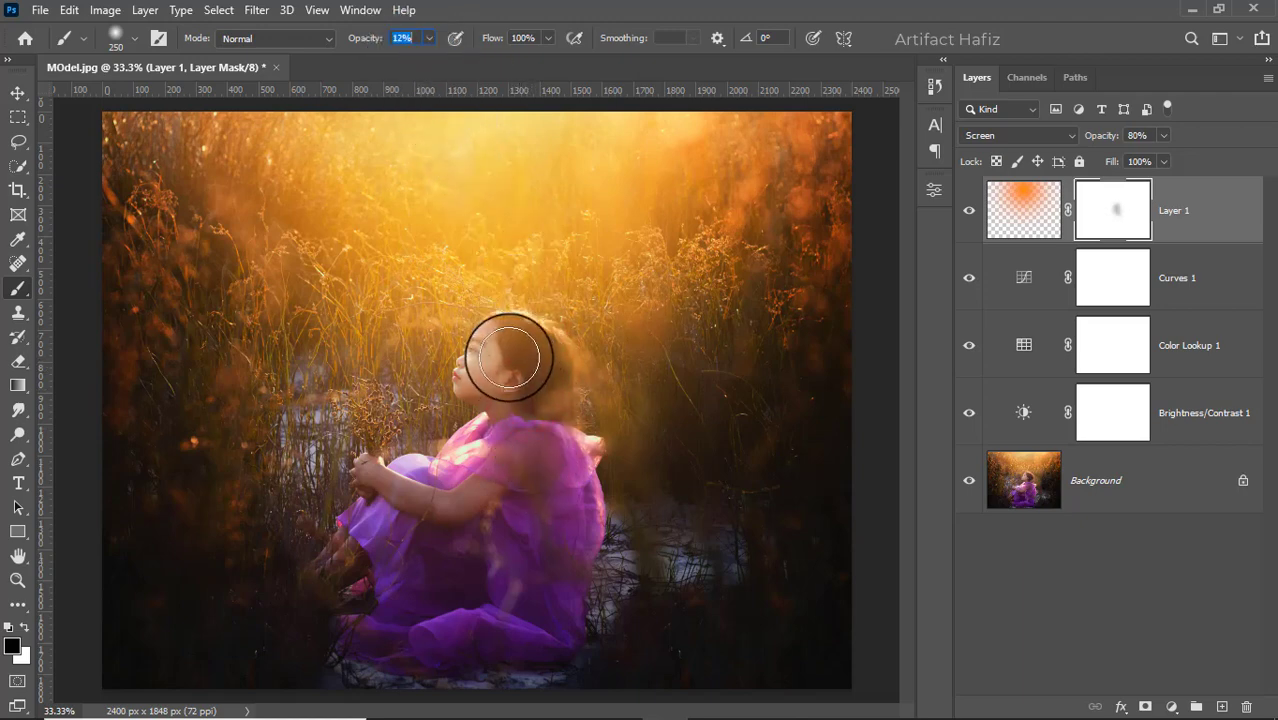
pyautogui.moveTo(508, 348)
pyautogui.mouseDown()
pyautogui.moveTo(502, 385)
pyautogui.moveTo(539, 428)
pyautogui.moveTo(479, 579)
pyautogui.moveTo(419, 579)
pyautogui.moveTo(442, 516)
pyautogui.moveTo(361, 514)
pyautogui.moveTo(422, 562)
pyautogui.moveTo(491, 579)
pyautogui.moveTo(508, 428)
pyautogui.moveTo(487, 478)
pyautogui.moveTo(499, 451)
pyautogui.moveTo(536, 491)
pyautogui.moveTo(562, 556)
pyautogui.moveTo(570, 528)
pyautogui.mouseUp()
pyautogui.moveTo(487, 367)
pyautogui.mouseDown()
pyautogui.moveTo(511, 378)
pyautogui.moveTo(520, 424)
pyautogui.mouseUp()
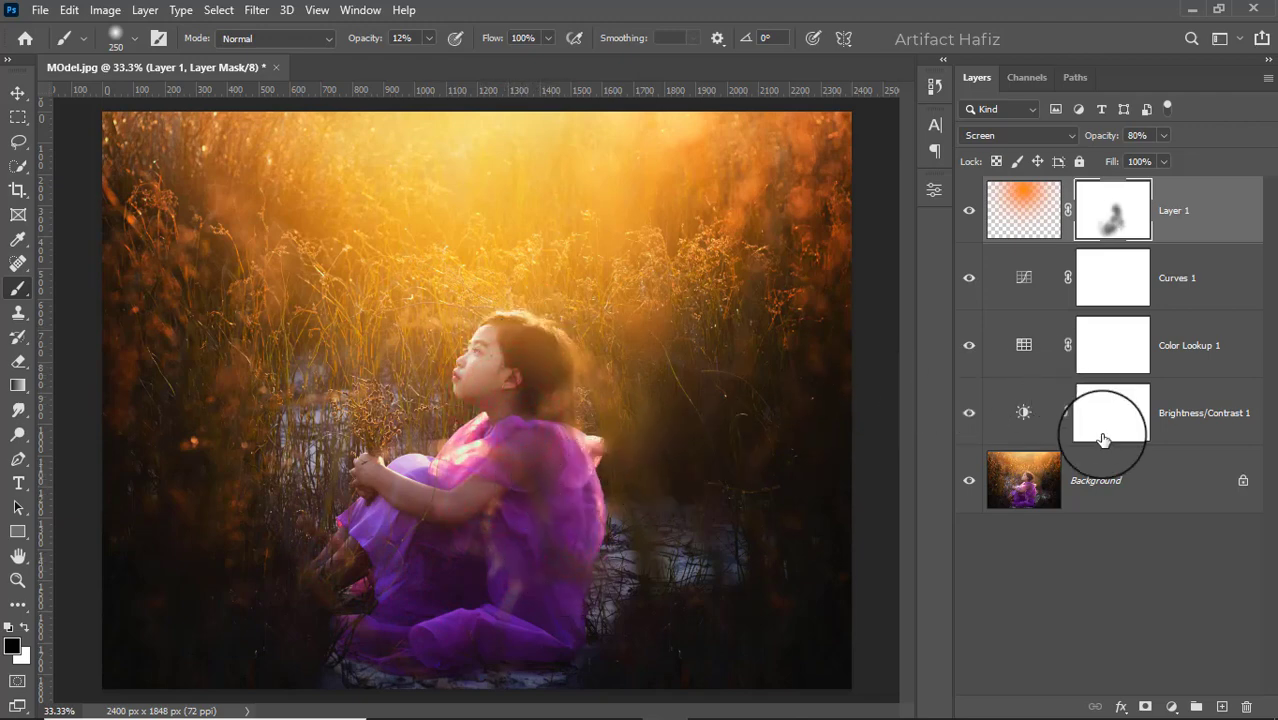
# - Add a Levels adjustment layer above the glow and set its black input level to 4
pyautogui.click(1172, 706)
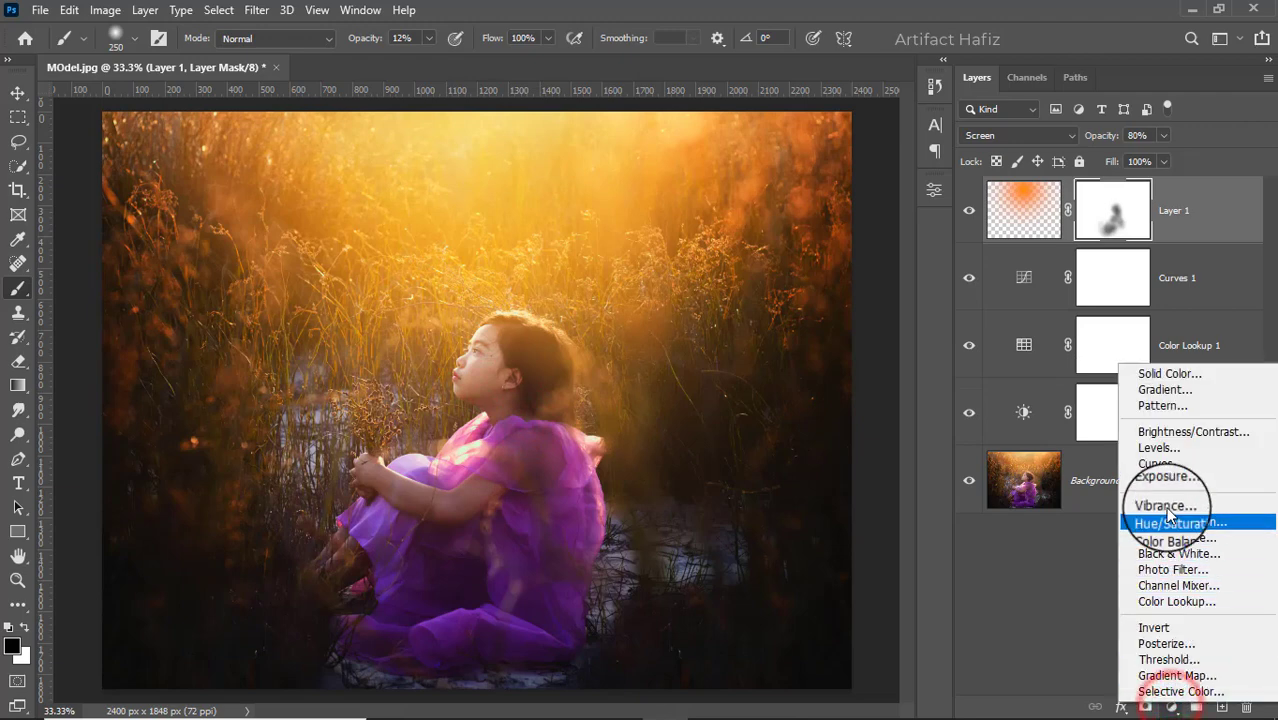
pyautogui.click(1169, 448)
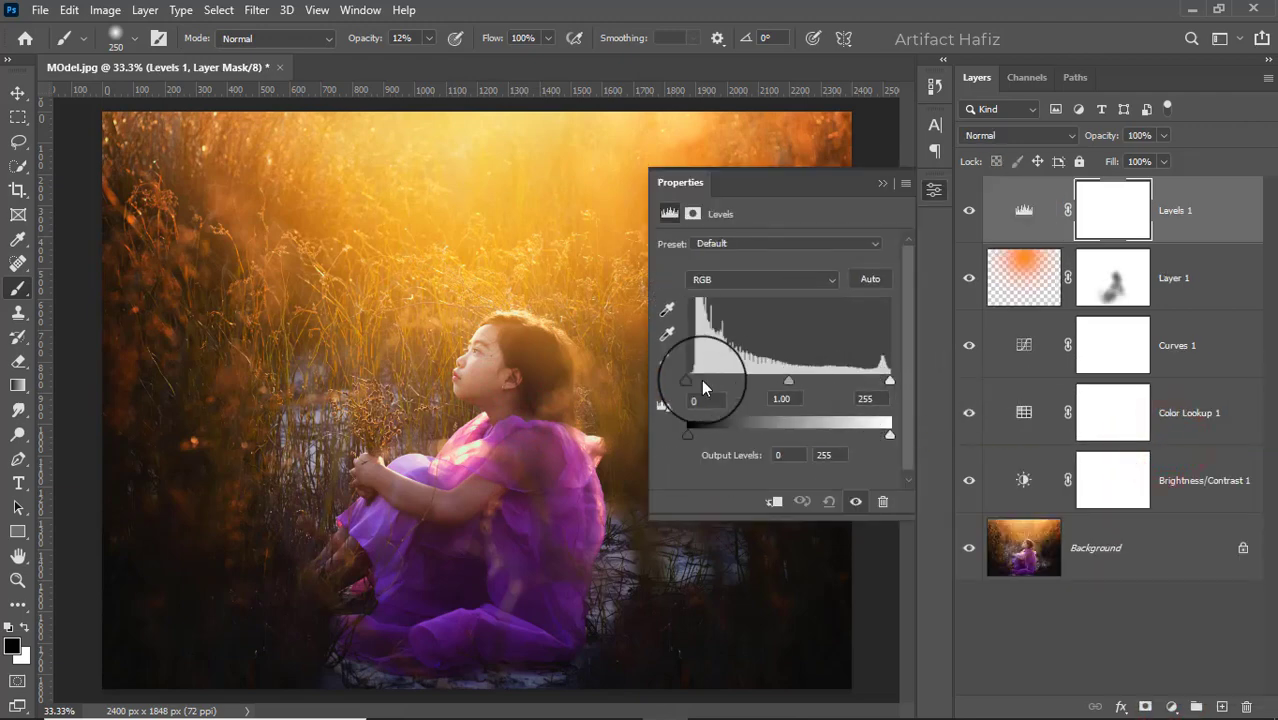
pyautogui.moveTo(687, 380); pyautogui.dragTo(690, 380)
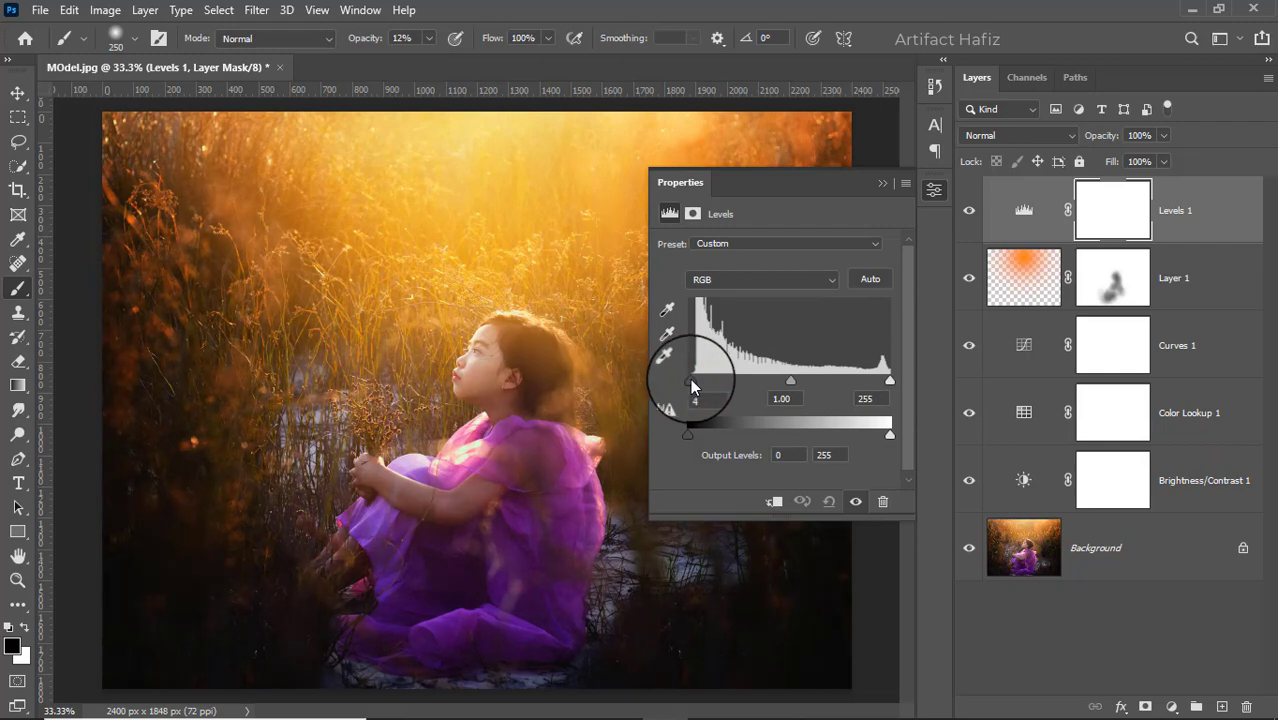
pyautogui.click(879, 185)
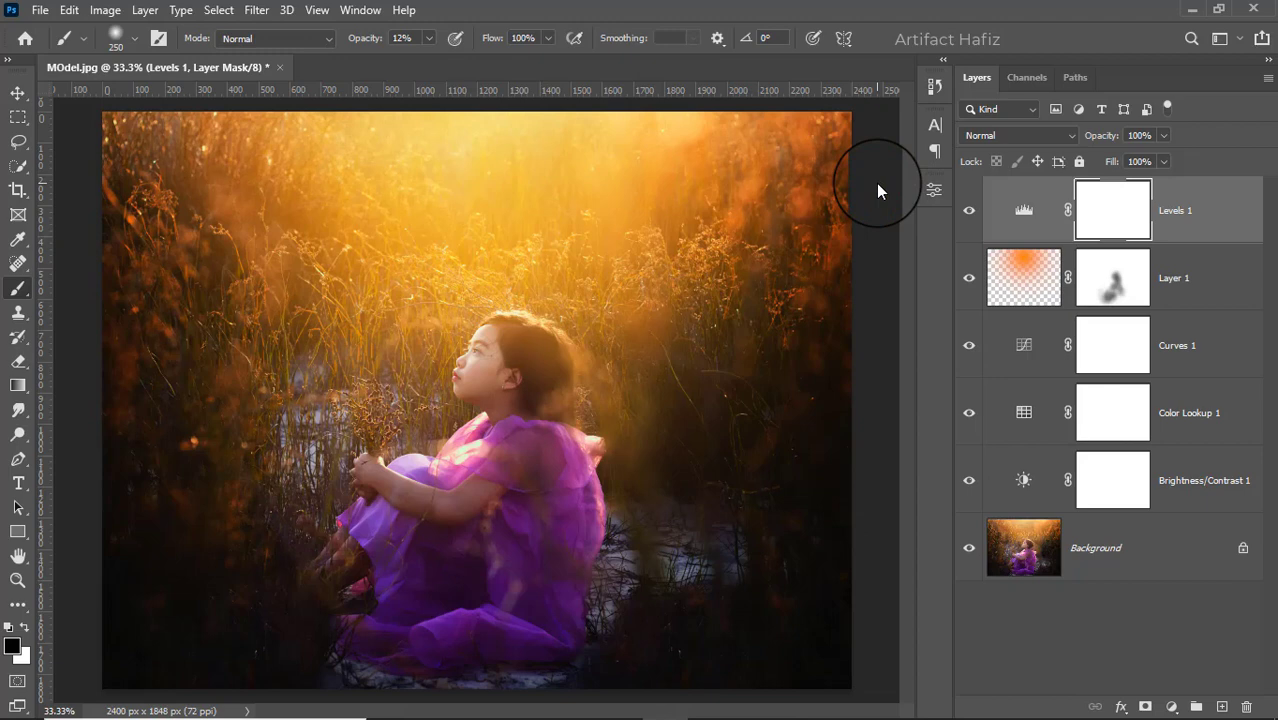
# - Stamp all visible layers into a new top layer and convert it for smart filters
pyautogui.click(1196, 212)
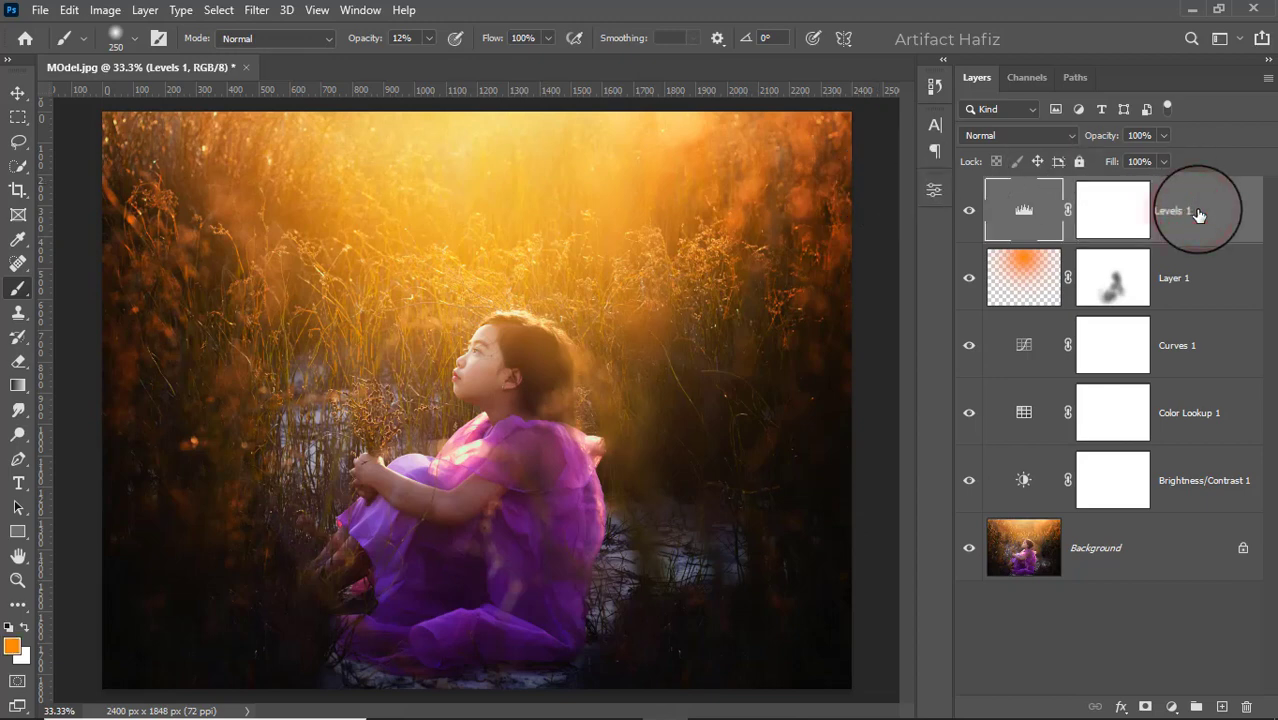
pyautogui.hotkey('ctrl', 'alt', 'shift', 'e')
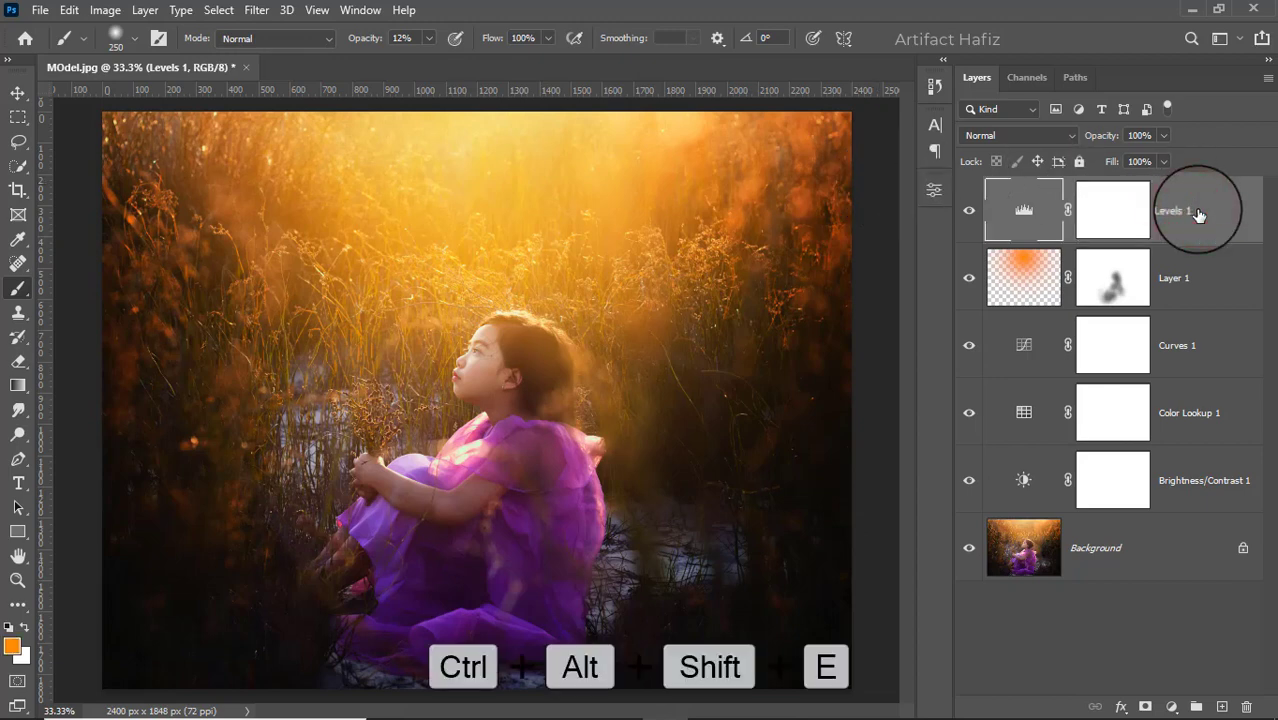
pyautogui.click(257, 10)
pyautogui.click(258, 58)
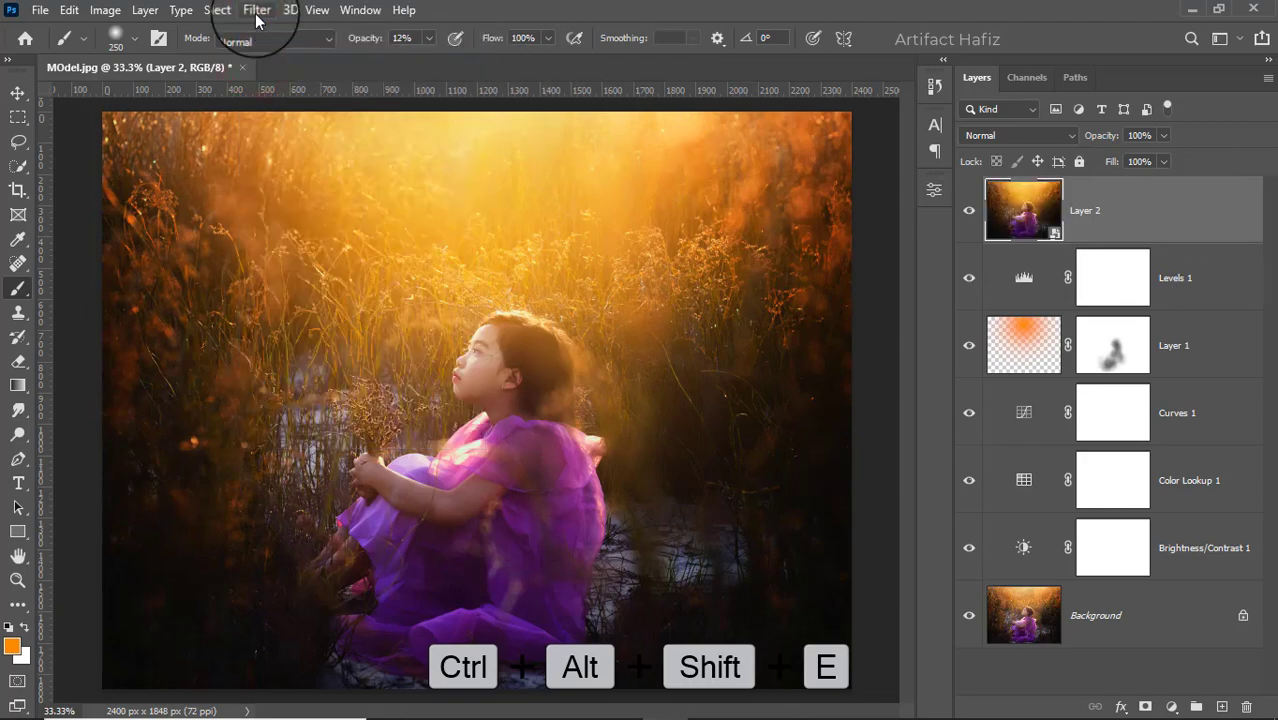
# - Open the Camera Raw Filter and set Exposure -0.05, Contrast -4, Highlights -17, Shadows +16, Whites +16 and Blacks +5
pyautogui.click(257, 10)
pyautogui.click(310, 150)
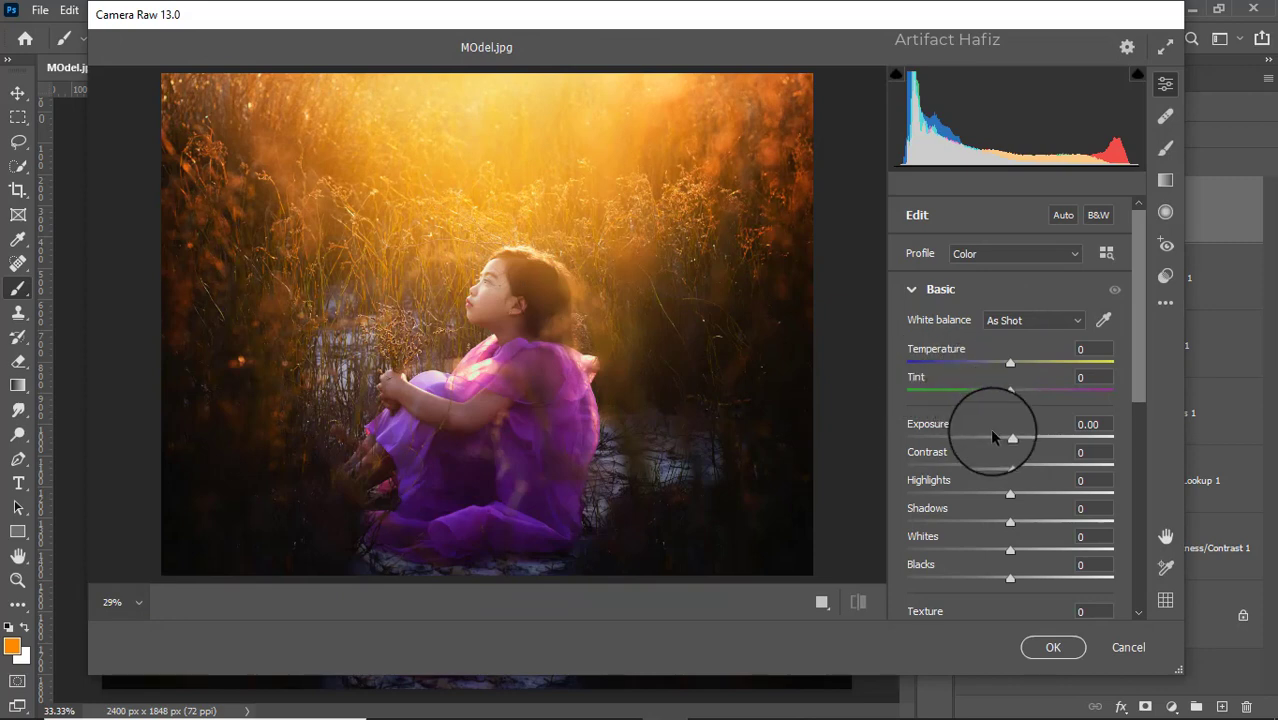
pyautogui.click(937, 287)
pyautogui.click(930, 289)
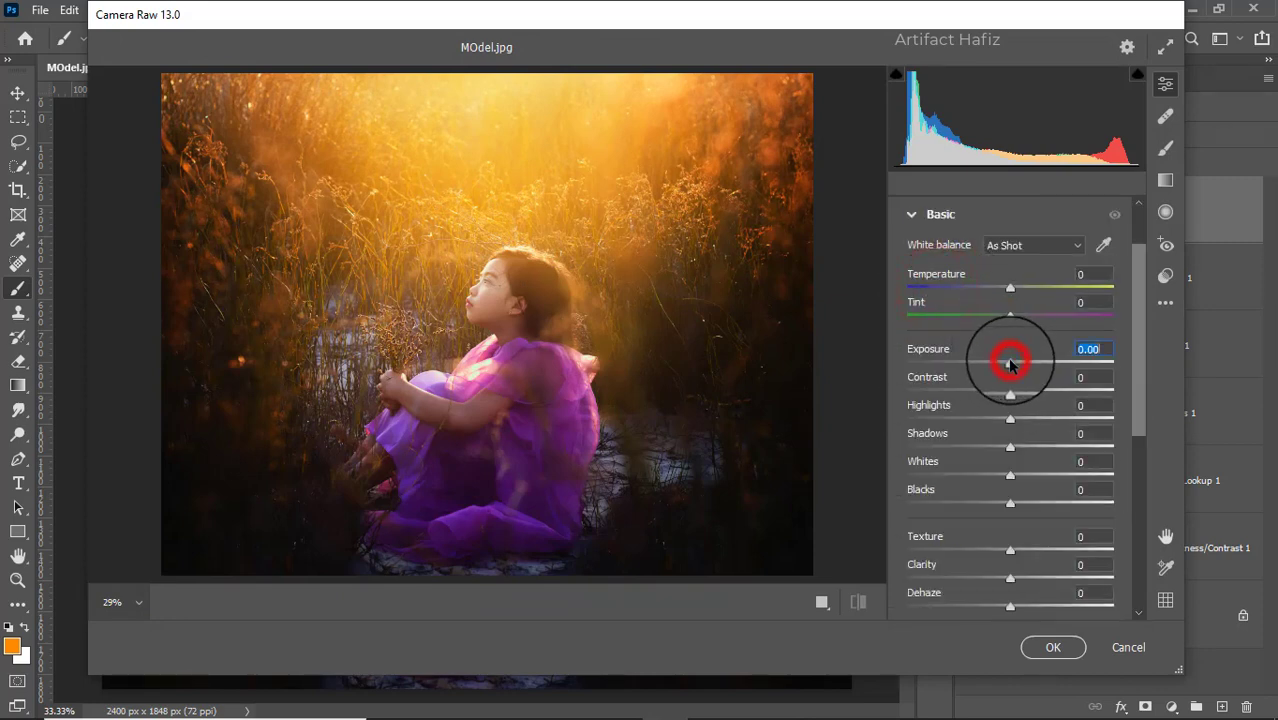
pyautogui.moveTo(1012, 418)
pyautogui.mouseDown()
pyautogui.moveTo(970, 421)
pyautogui.moveTo(998, 425)
pyautogui.mouseUp()
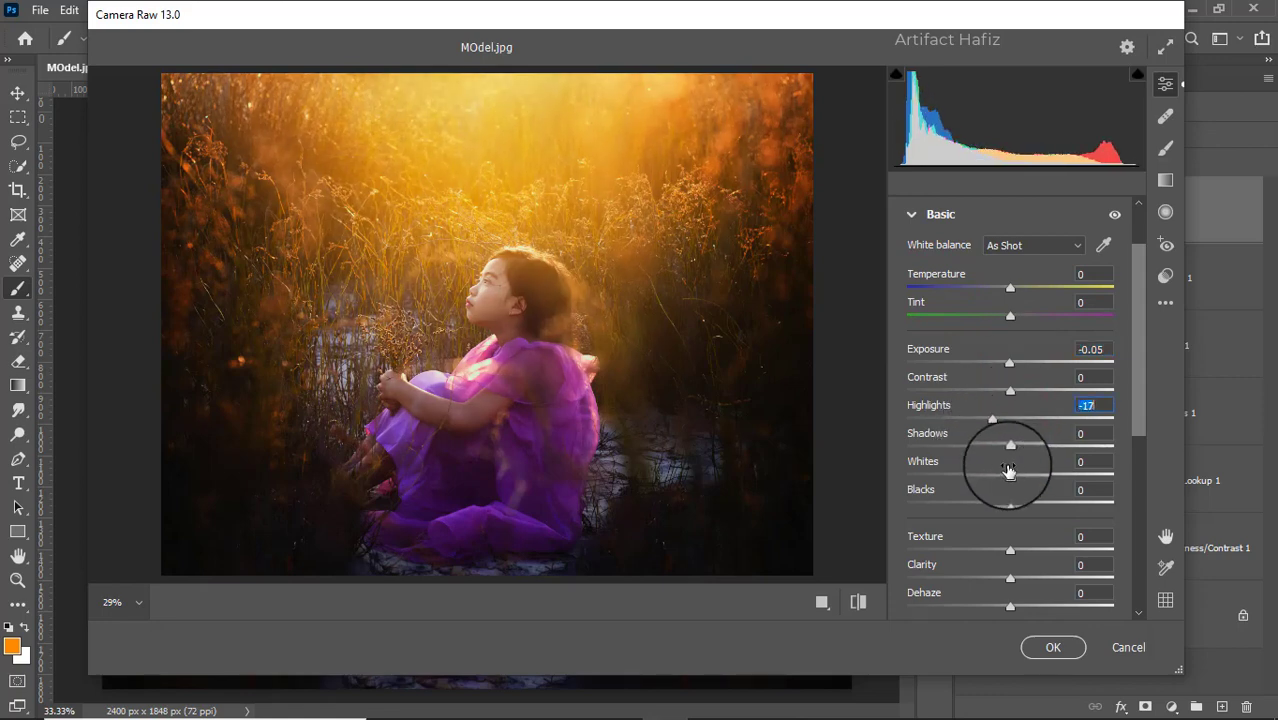
pyautogui.moveTo(1012, 475); pyautogui.dragTo(1028, 455)
pyautogui.moveTo(1004, 506); pyautogui.dragTo(999, 497)
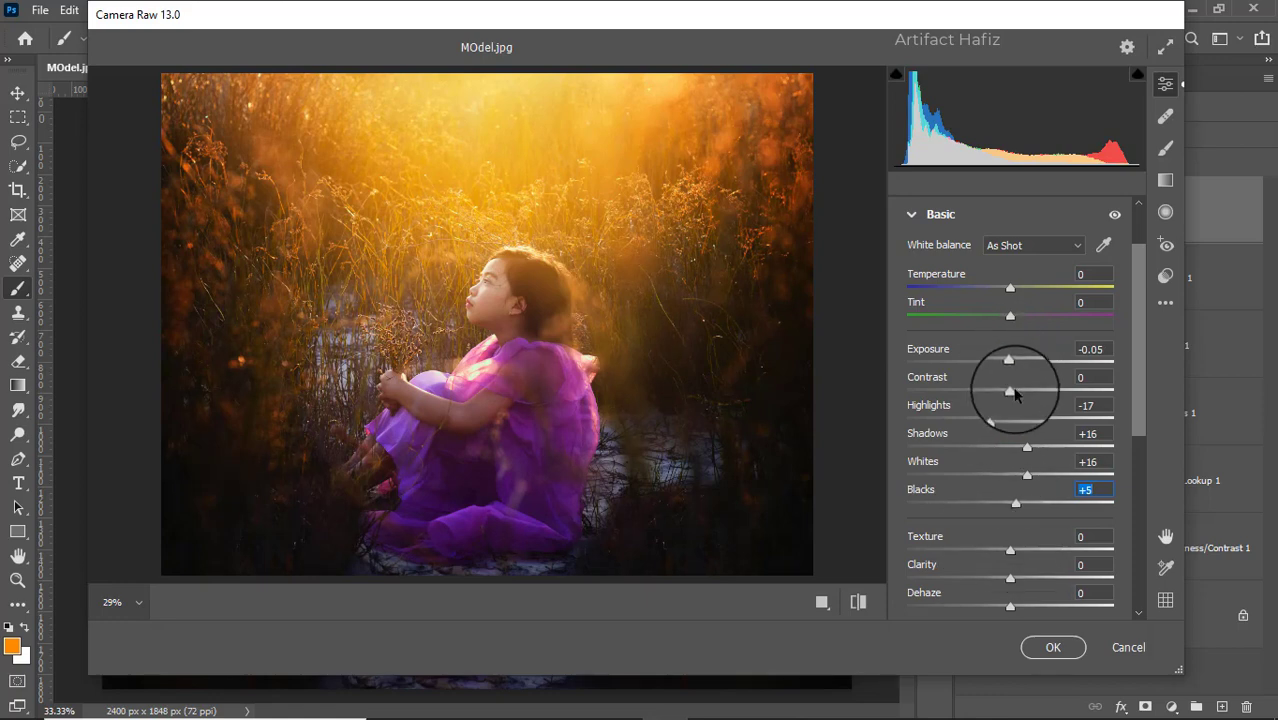
pyautogui.moveTo(1011, 391); pyautogui.dragTo(1006, 399)
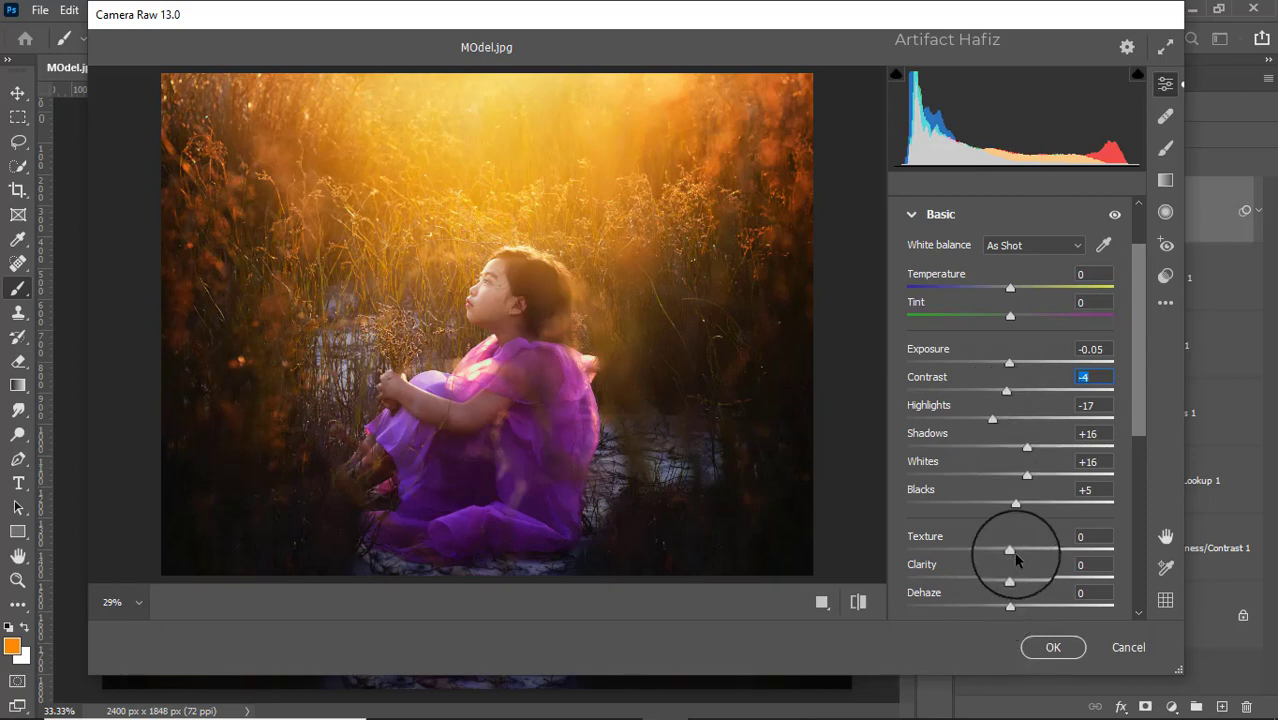
# - Set Texture to +3, Clarity to +2, Dehaze to +5 and Vibrance to -7 in the Basic settings
pyautogui.moveTo(1014, 557); pyautogui.dragTo(1050, 570)
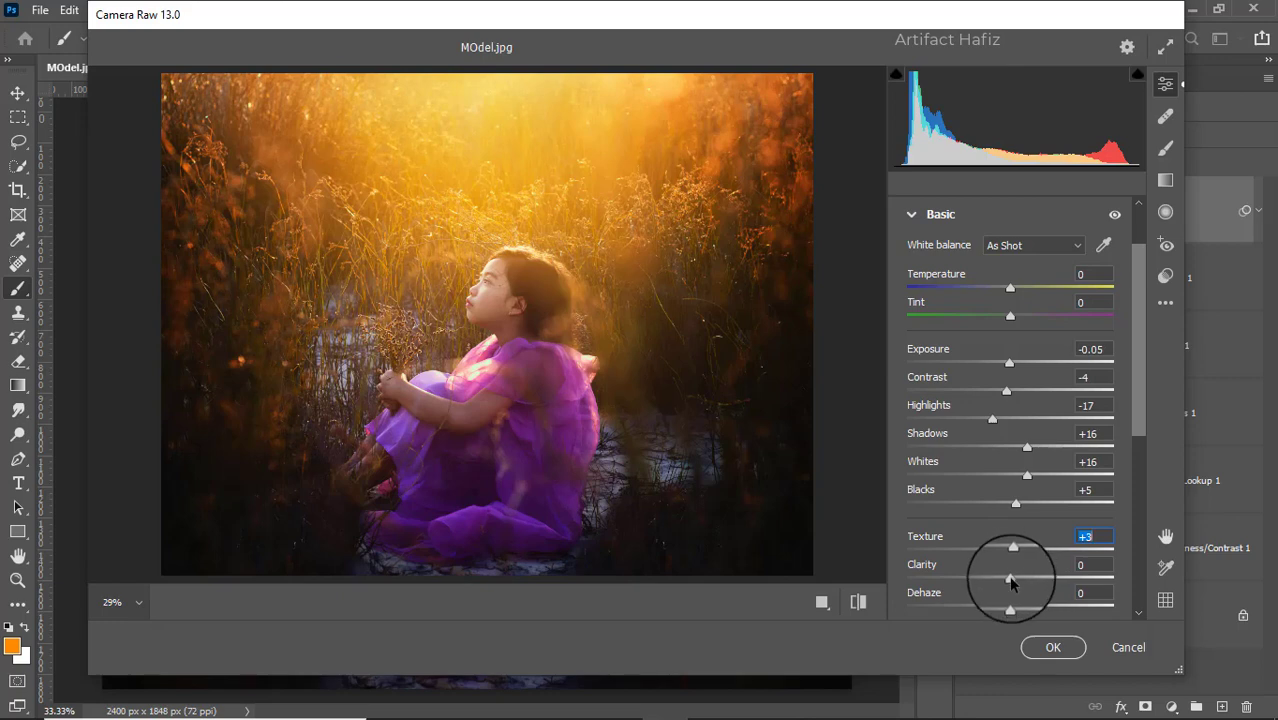
pyautogui.moveTo(1012, 579); pyautogui.dragTo(1014, 588)
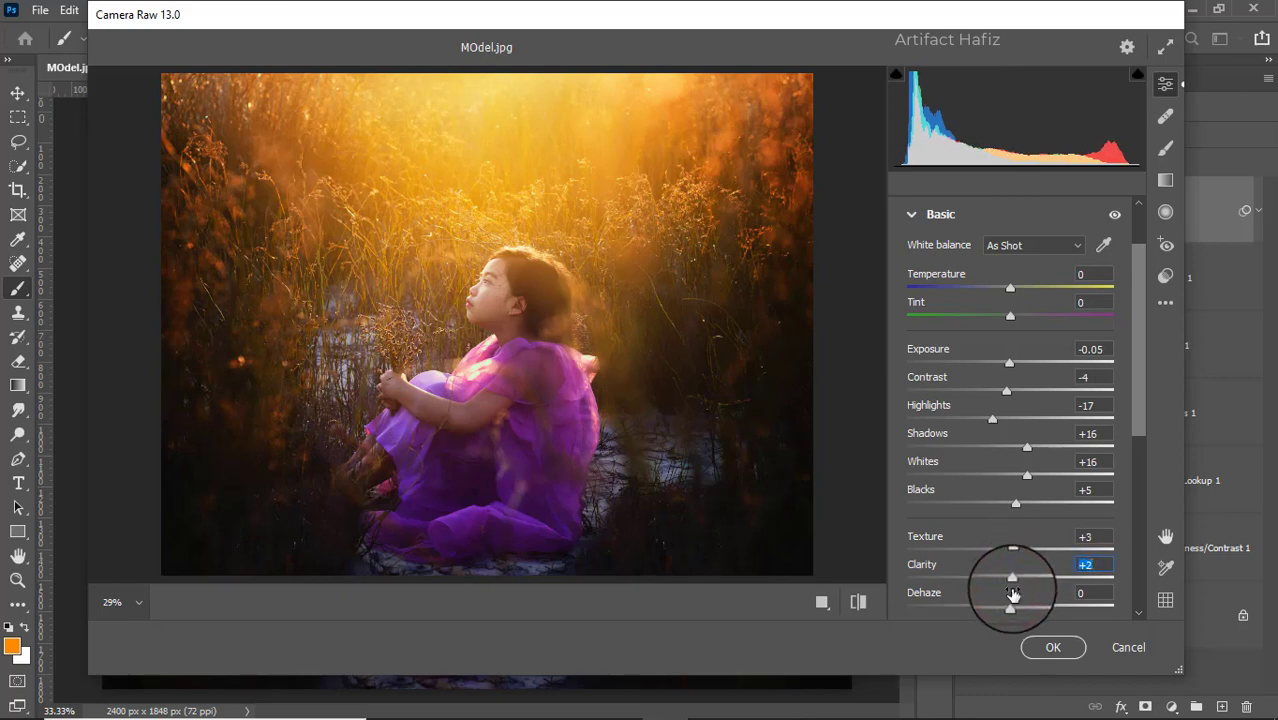
pyautogui.scroll(-3, 1044, 564)
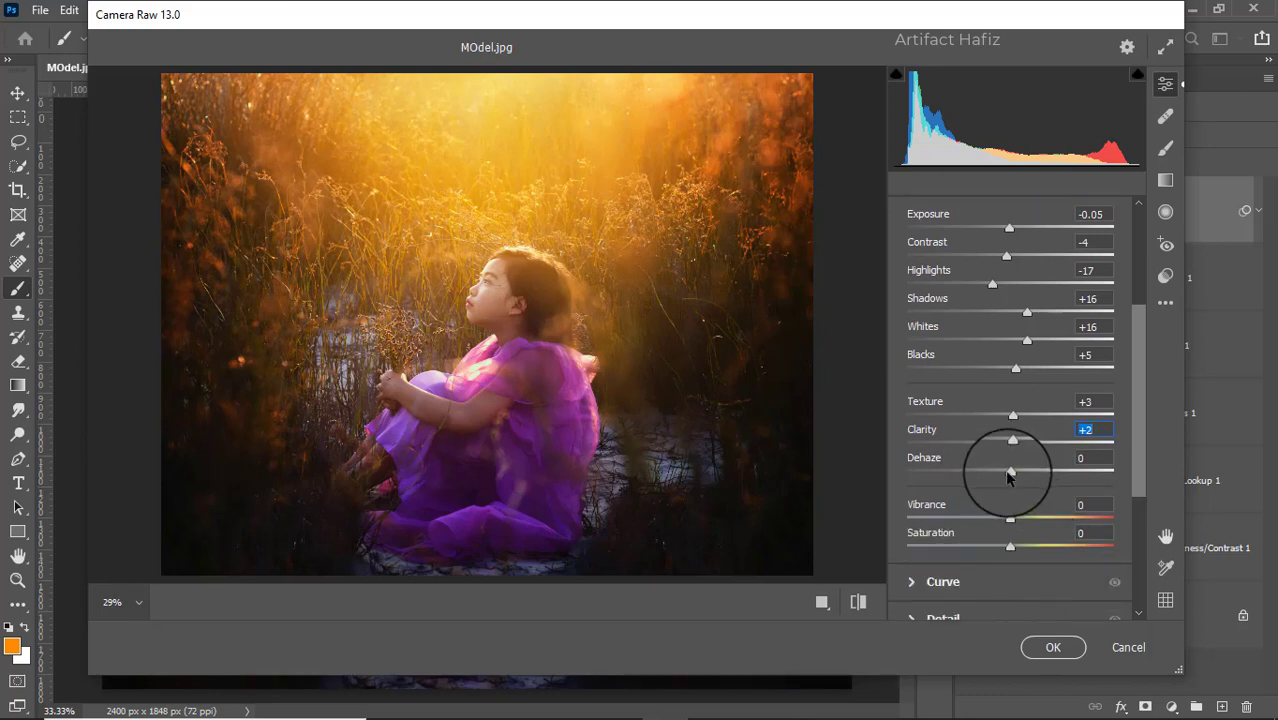
pyautogui.moveTo(1008, 478)
pyautogui.mouseDown()
pyautogui.moveTo(989, 472)
pyautogui.moveTo(1054, 478)
pyautogui.moveTo(1012, 482)
pyautogui.mouseUp()
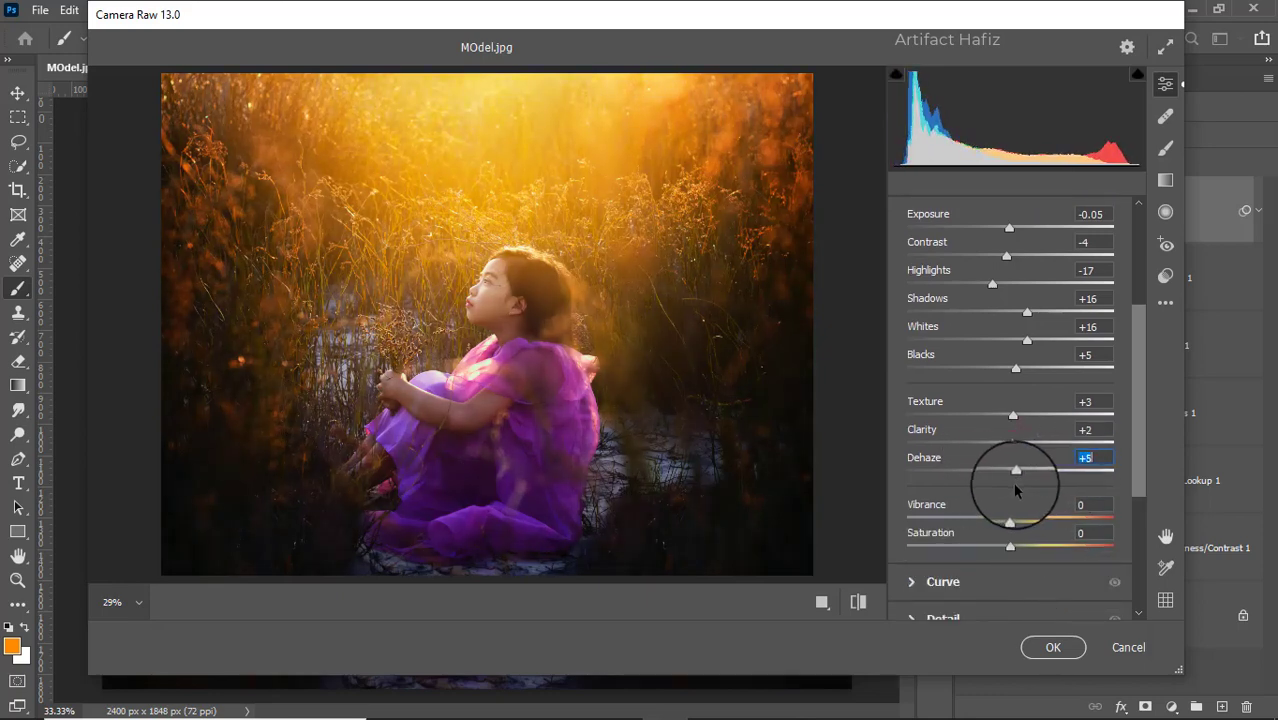
pyautogui.moveTo(993, 524); pyautogui.dragTo(997, 524)
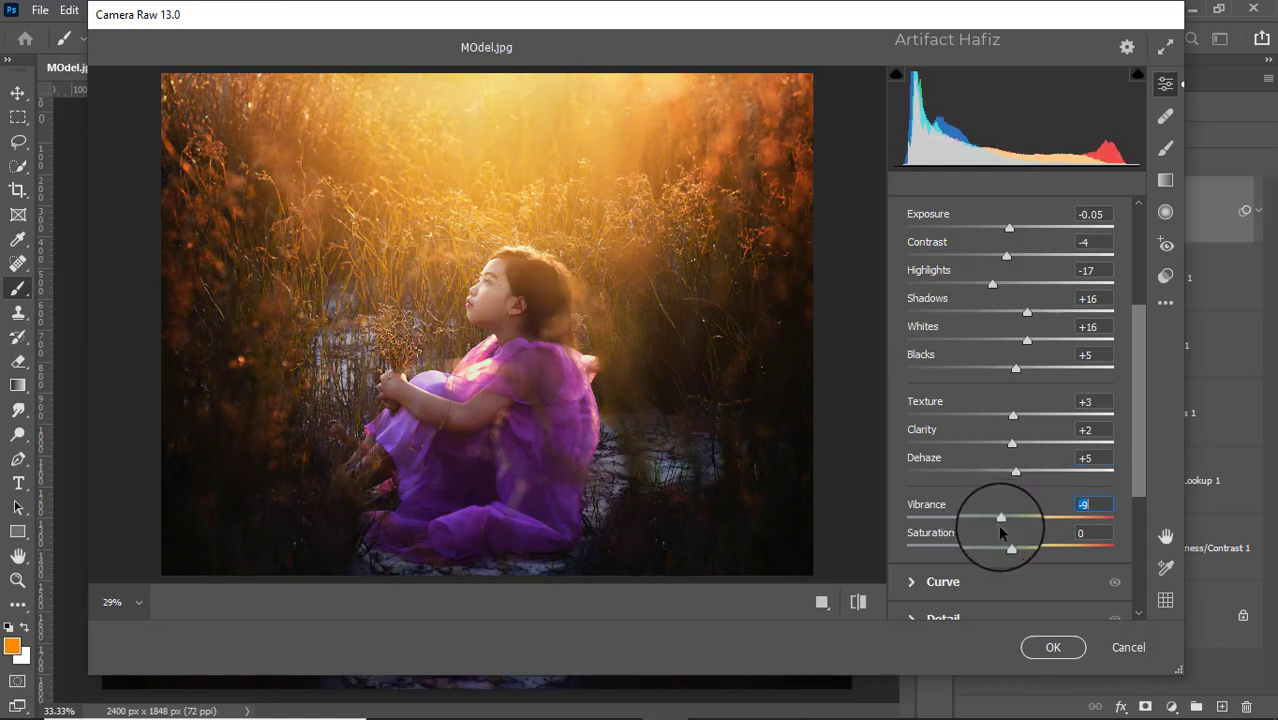
pyautogui.scroll(-3, 997, 520)
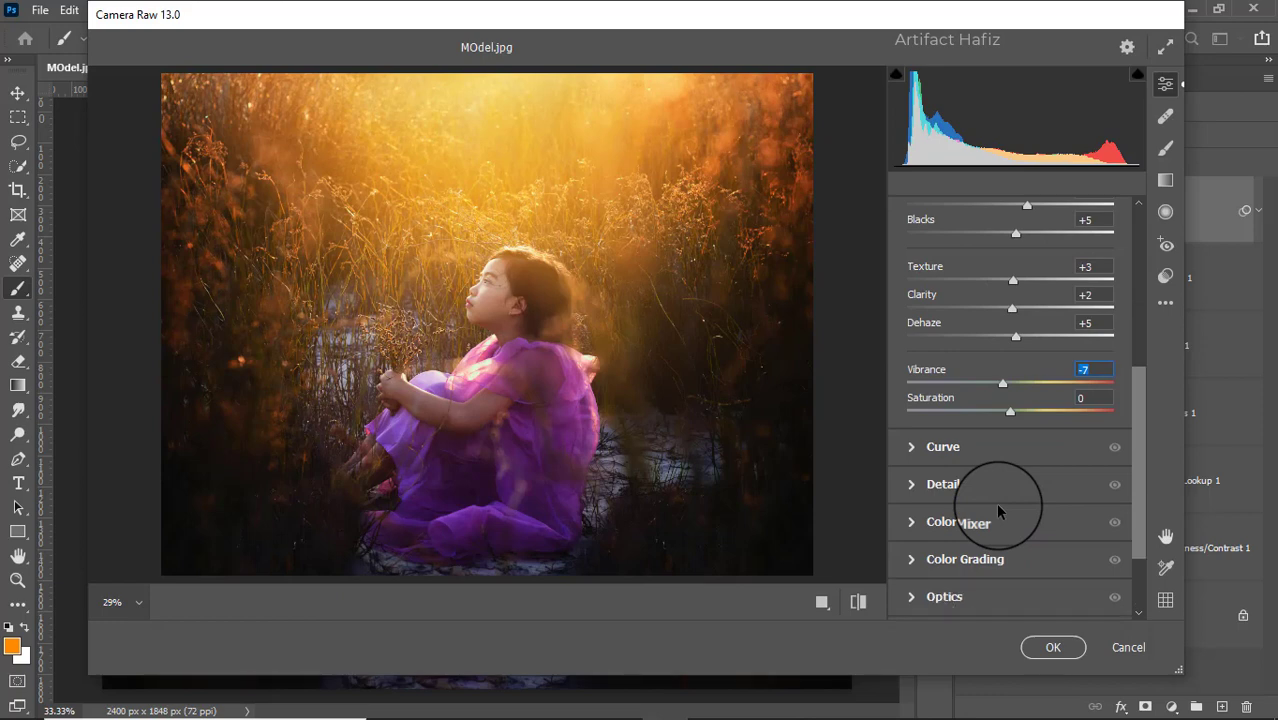
# - Shape the Camera Raw point curve with a shadow point and a highlight point at input 191, output 197
pyautogui.click(962, 446)
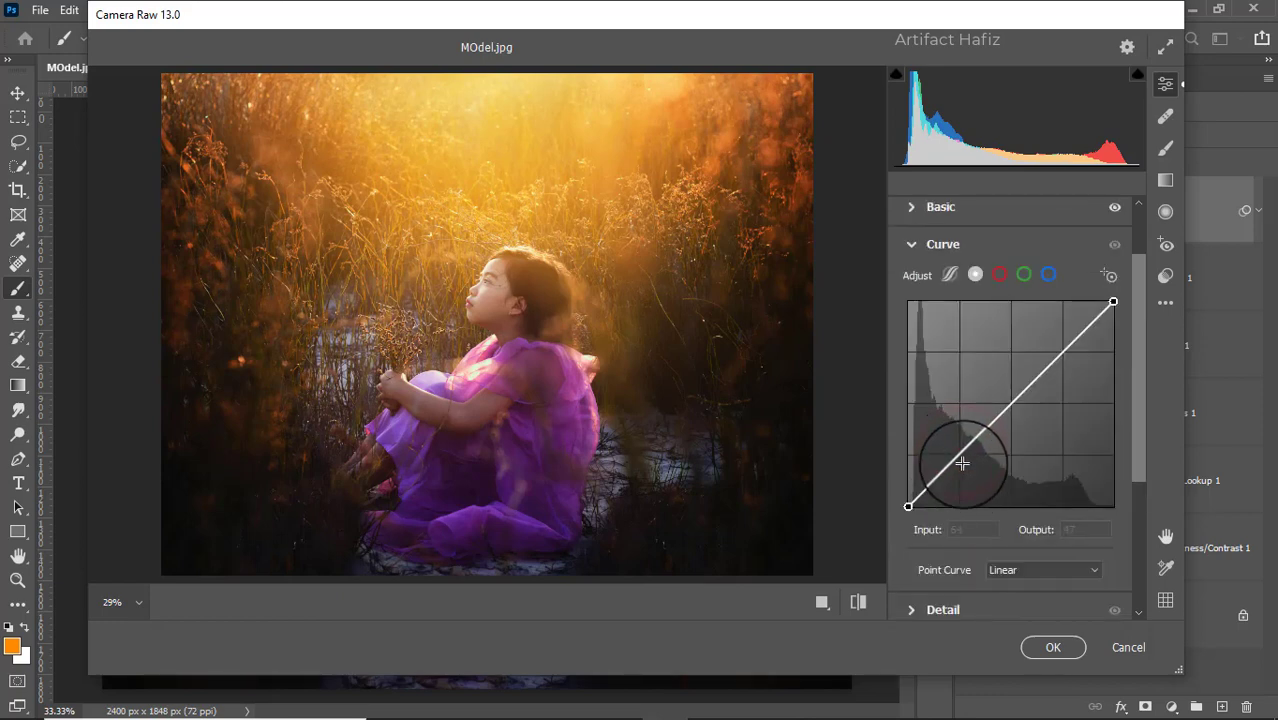
pyautogui.click(962, 457)
pyautogui.click(1062, 349)
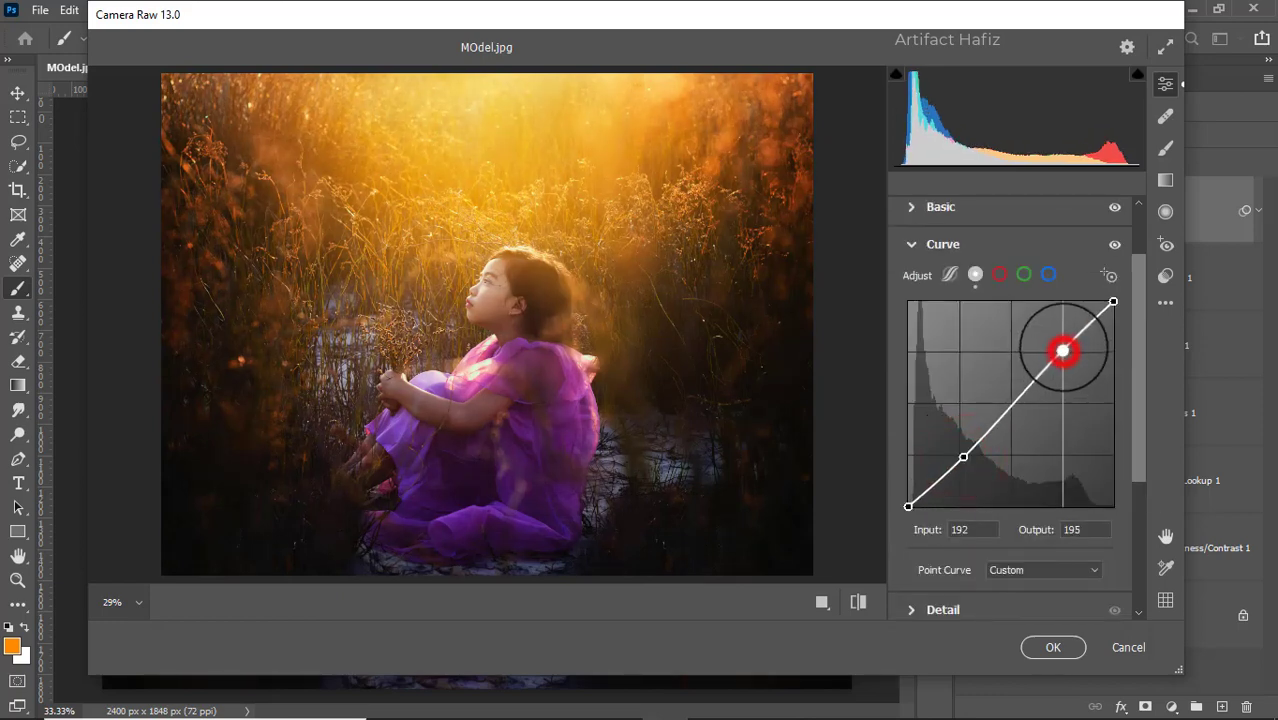
# - Set Sharpening to 8, Noise Reduction to 4 and Color Noise Reduction to 6 in the Camera Raw Detail settings
pyautogui.scroll(-4, 982, 452)
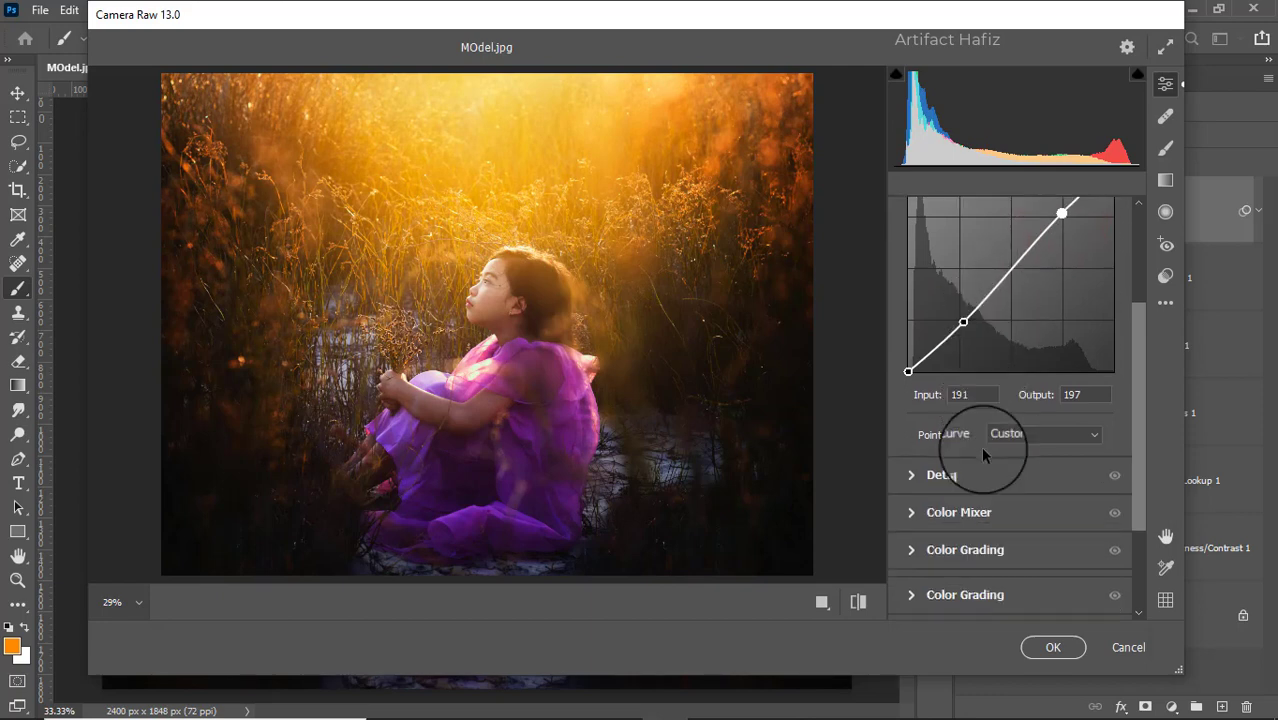
pyautogui.click(952, 432)
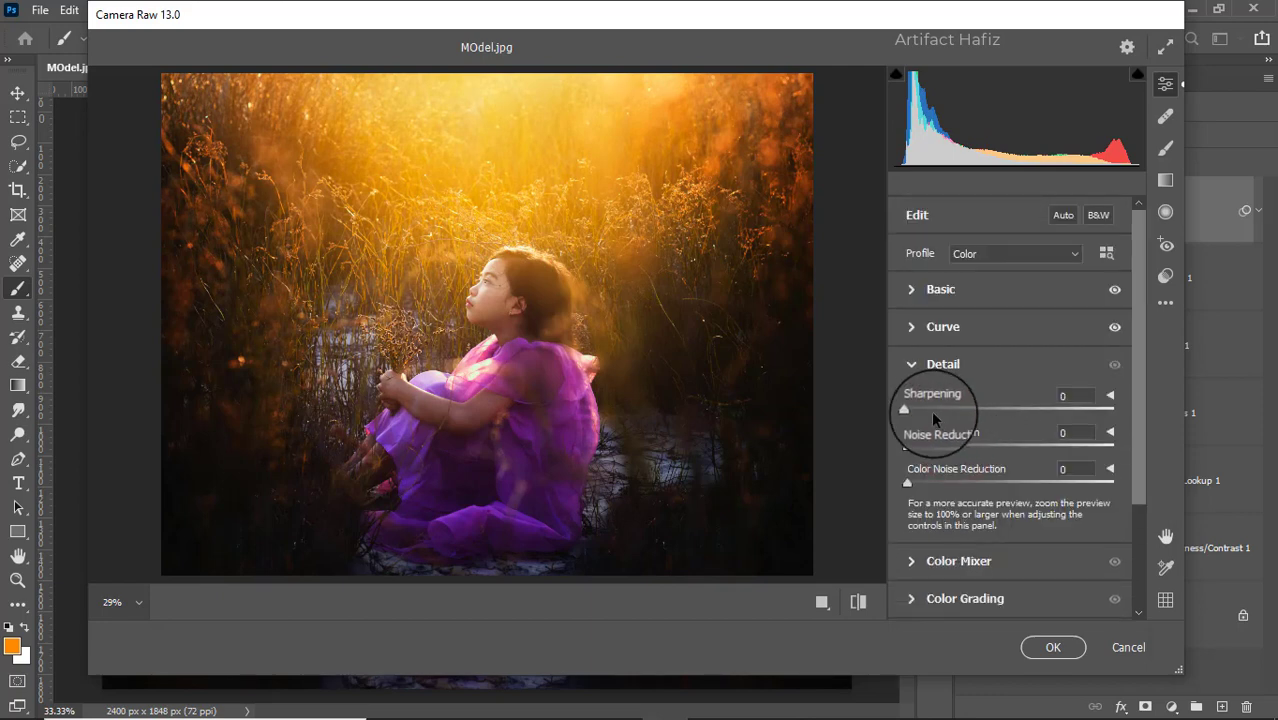
pyautogui.moveTo(910, 413); pyautogui.dragTo(912, 452)
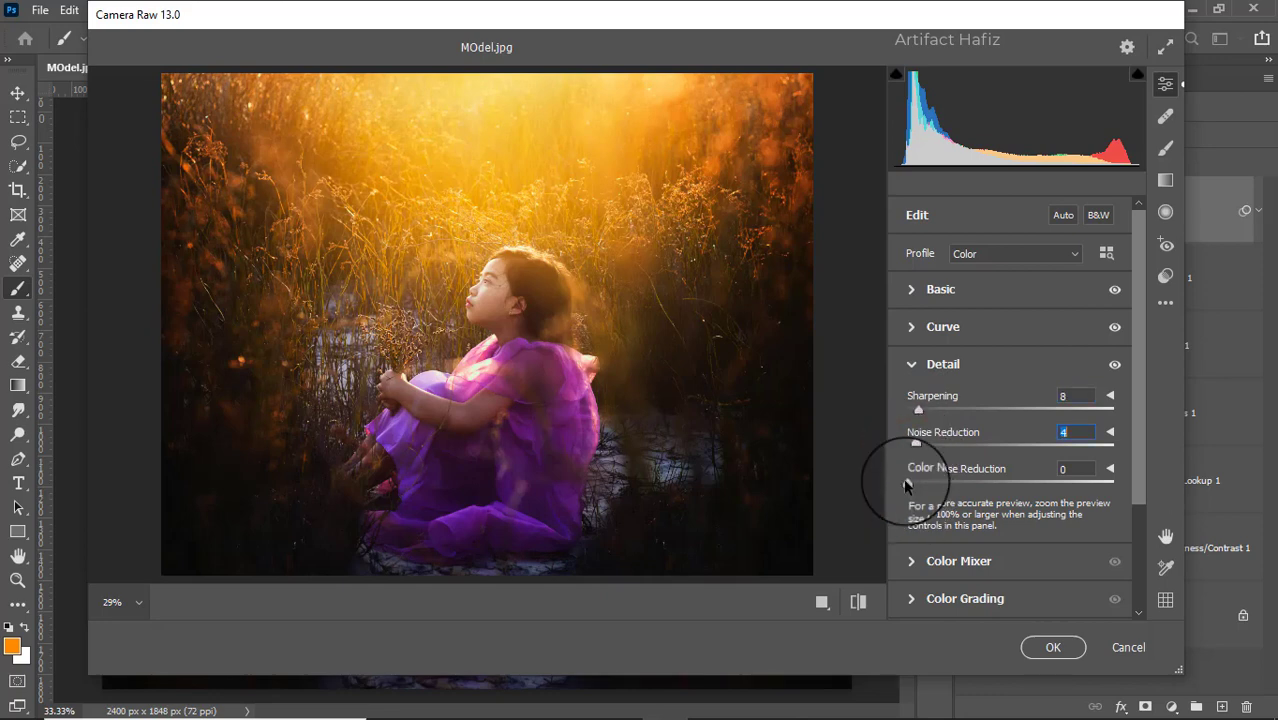
pyautogui.moveTo(906, 486); pyautogui.dragTo(920, 486)
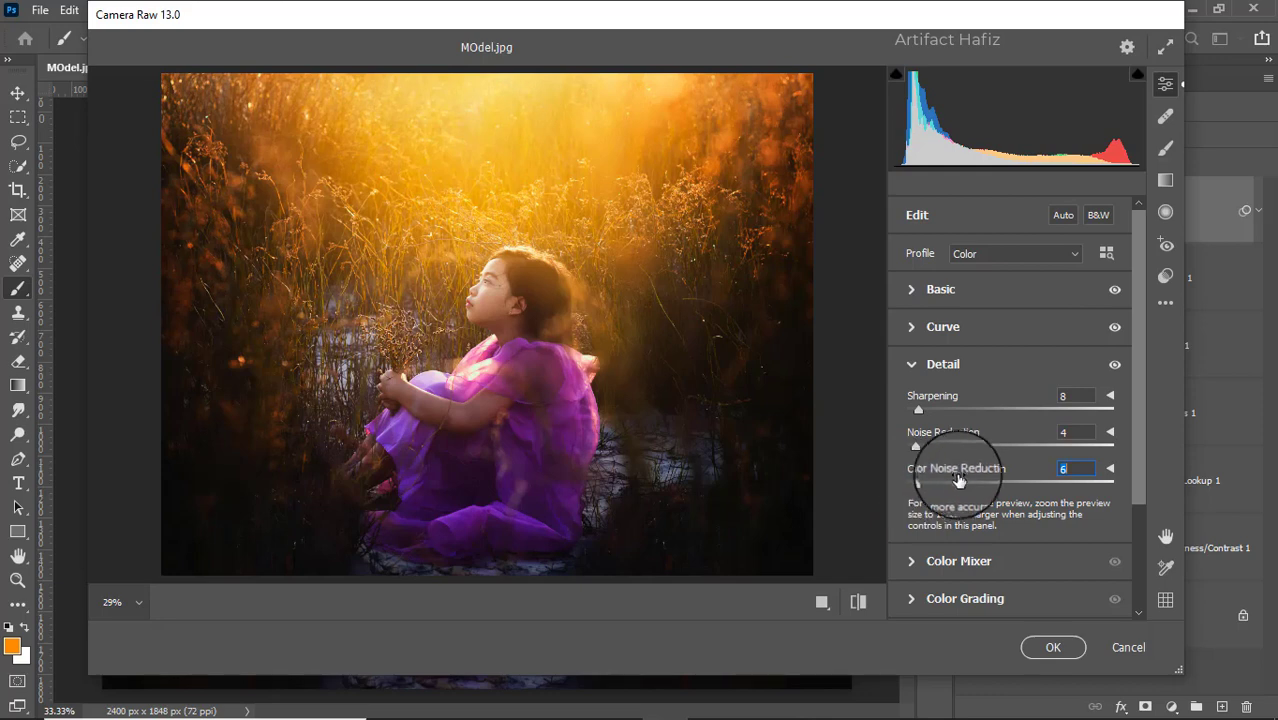
# - Set the Color Mixer saturation to Reds +7, Oranges -6, Yellows -38, Greens +20, Aquas +12, Blues +9 and Purples +5
pyautogui.scroll(-3, 960, 450)
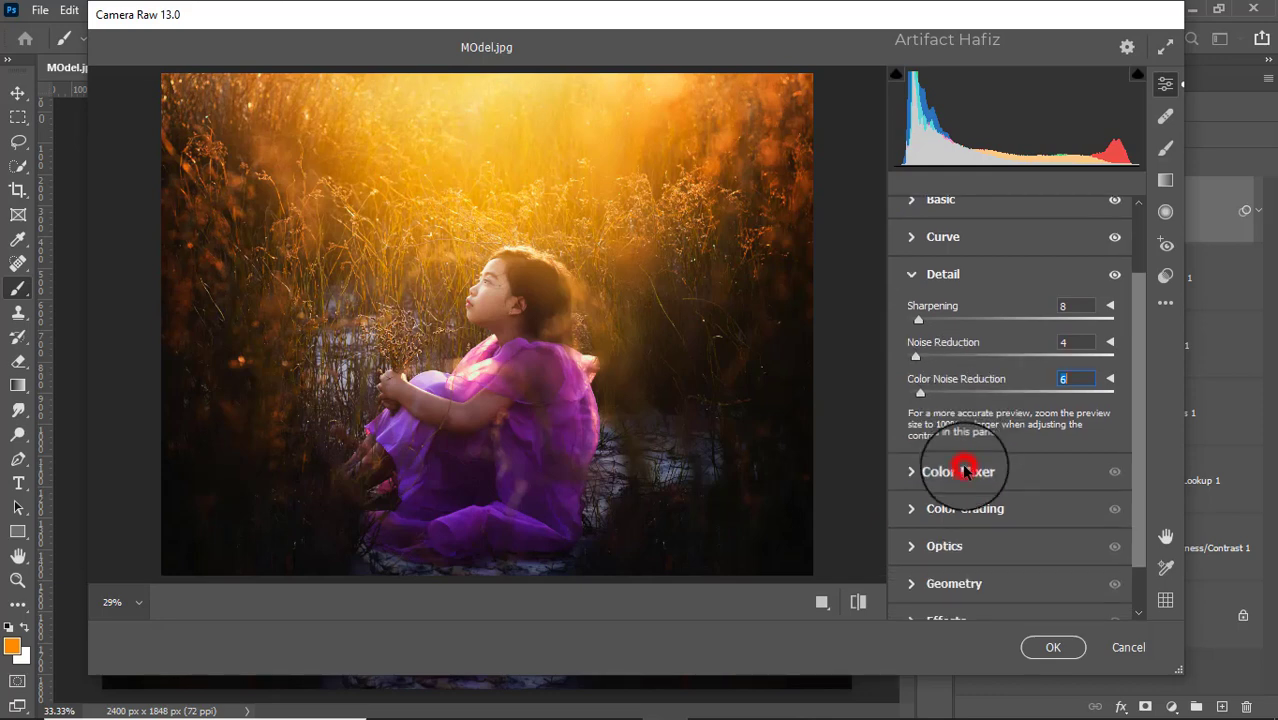
pyautogui.click(963, 471)
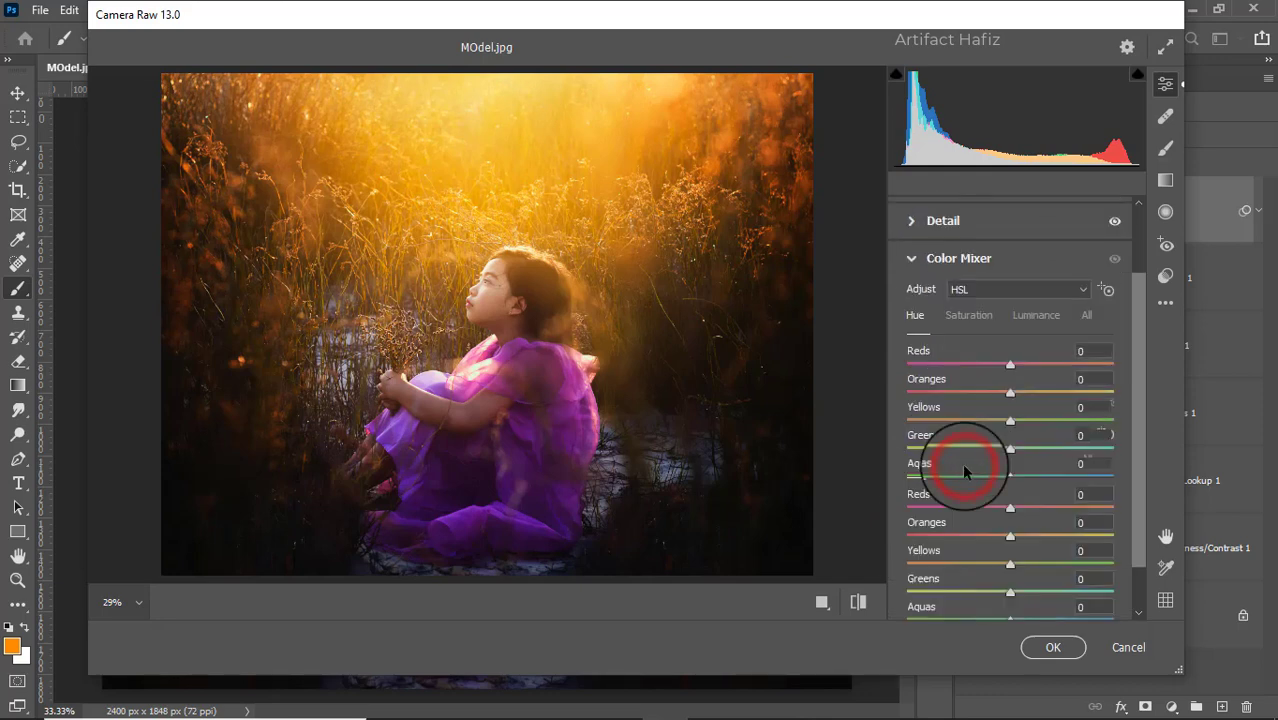
pyautogui.click(968, 318)
pyautogui.moveTo(1010, 364); pyautogui.dragTo(1041, 377)
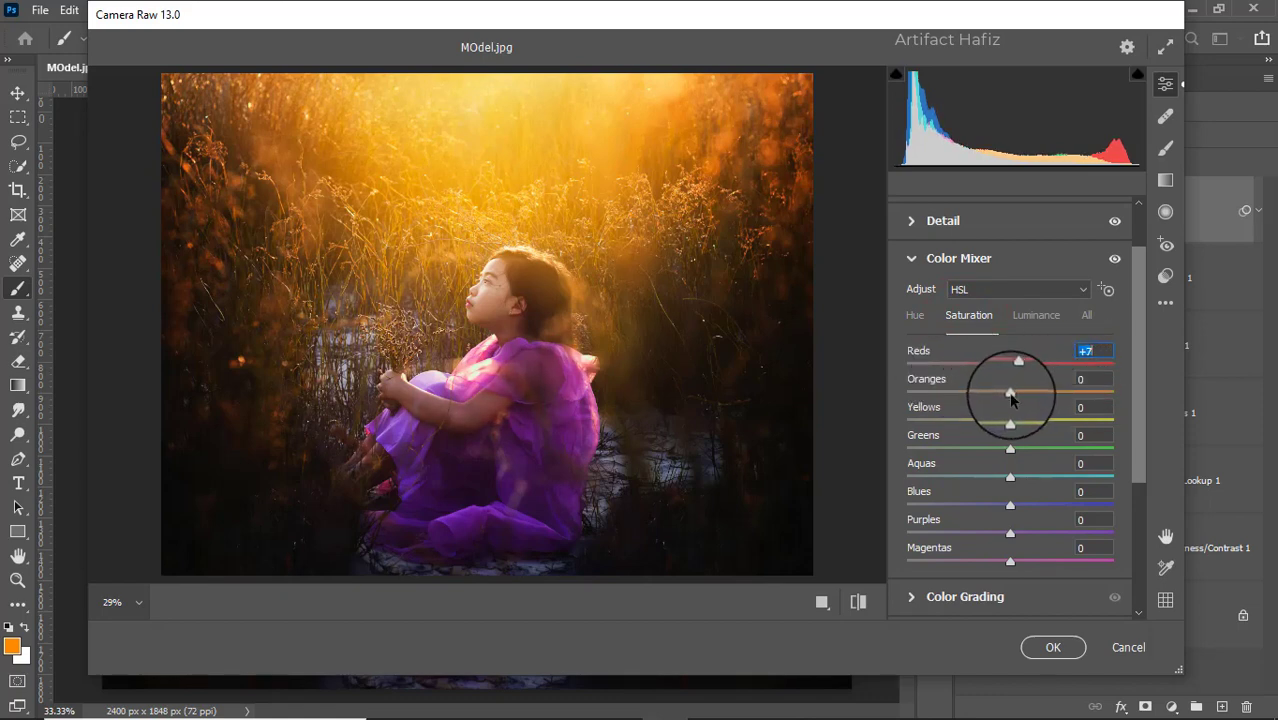
pyautogui.moveTo(1011, 399); pyautogui.dragTo(1016, 530)
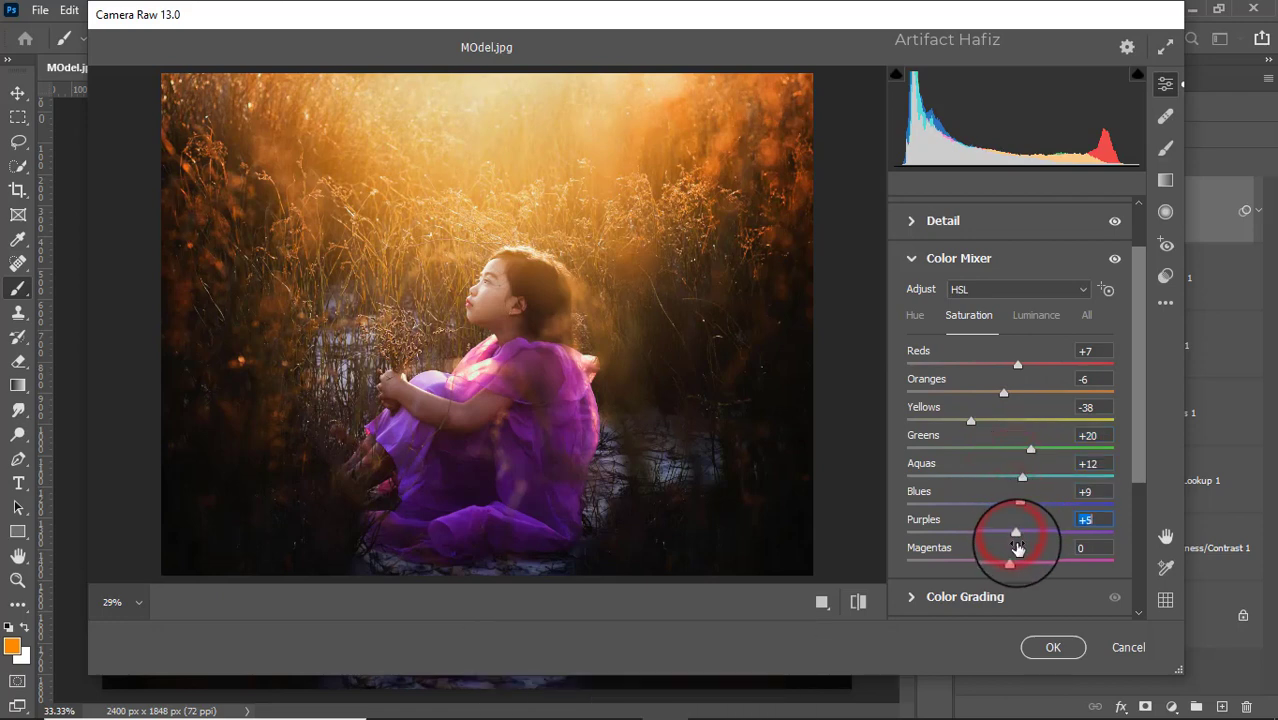
pyautogui.click(1013, 567)
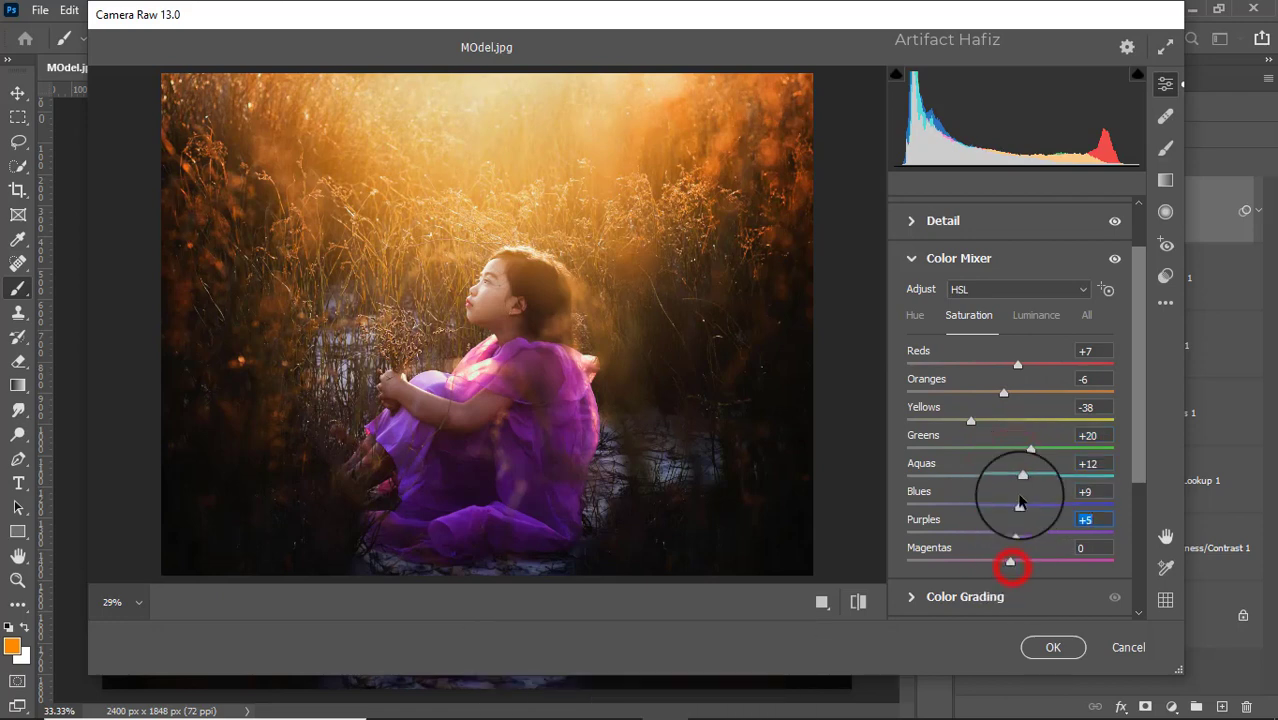
# - Set the Color Mixer luminance to Reds +2, Oranges +5, Greens +5, Aquas +4 and Blues +4, and the hue to Aquas -52 and Blues -5
pyautogui.click(1030, 315)
pyautogui.moveTo(1010, 392)
pyautogui.mouseDown()
pyautogui.moveTo(1043, 393)
pyautogui.moveTo(1022, 388)
pyautogui.mouseUp()
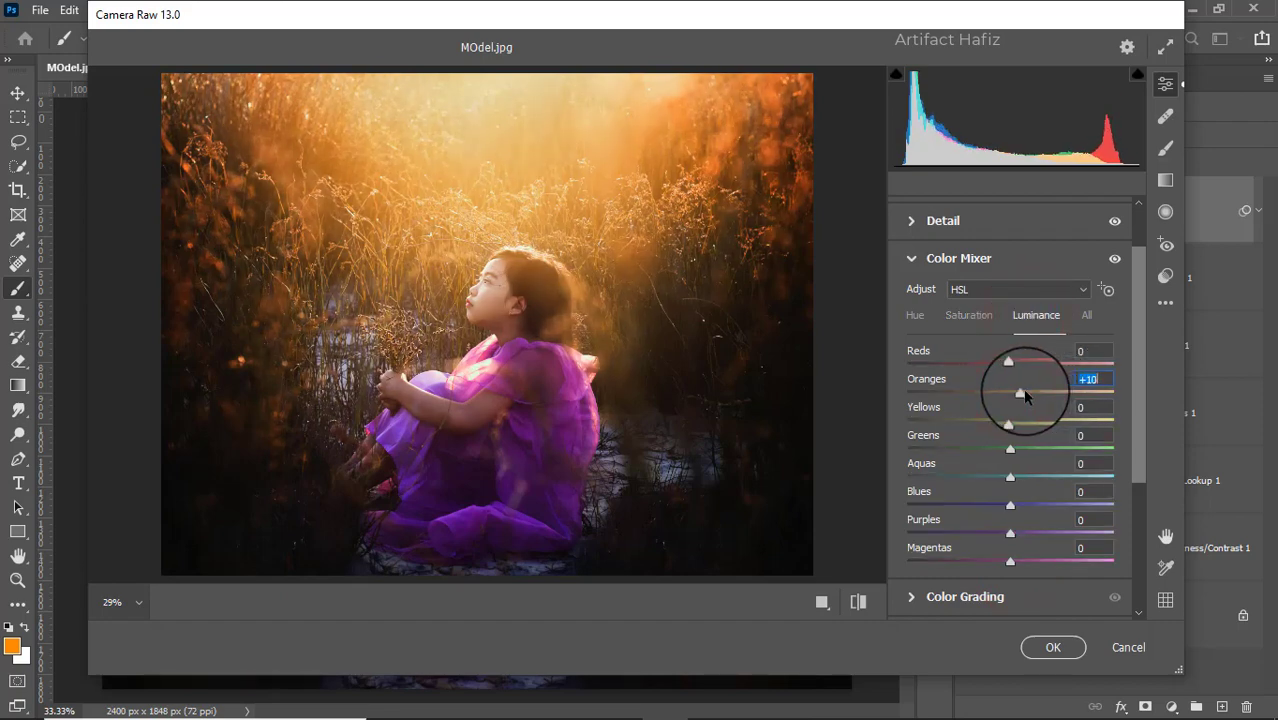
pyautogui.click(1020, 390)
pyautogui.click(1012, 365)
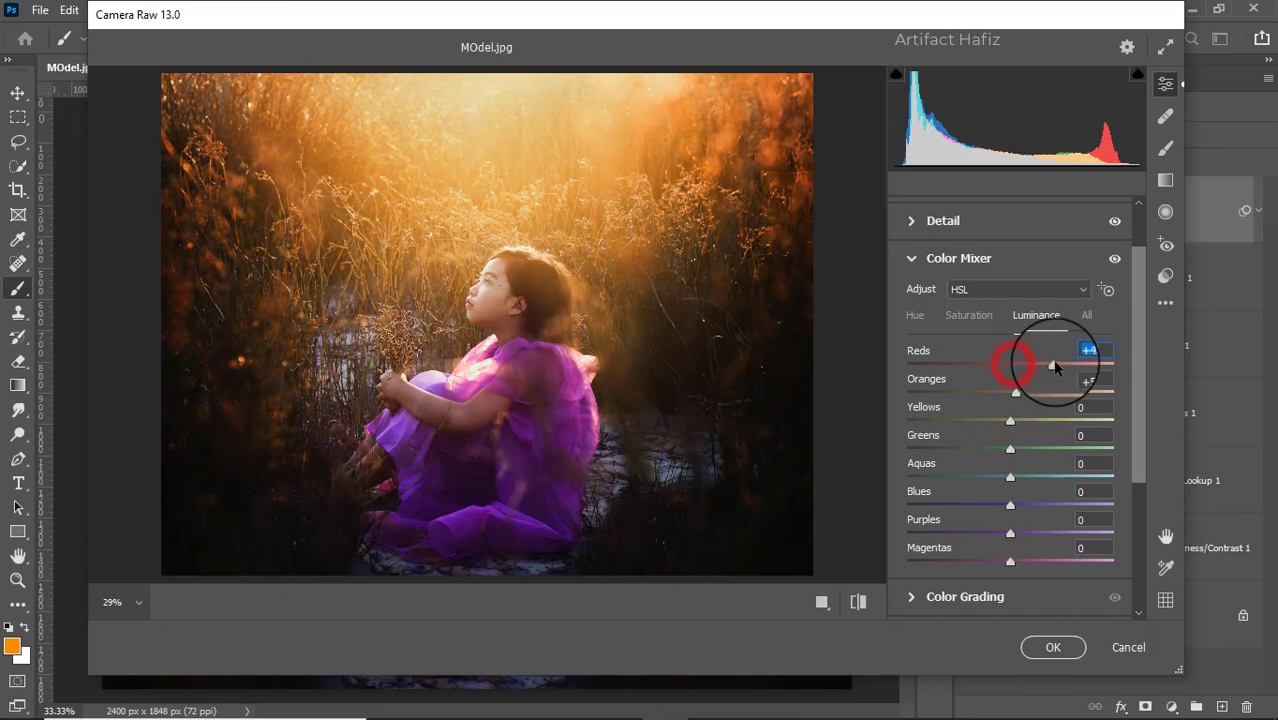
pyautogui.moveTo(1054, 367); pyautogui.dragTo(1012, 380)
pyautogui.moveTo(1010, 448); pyautogui.dragTo(1015, 505)
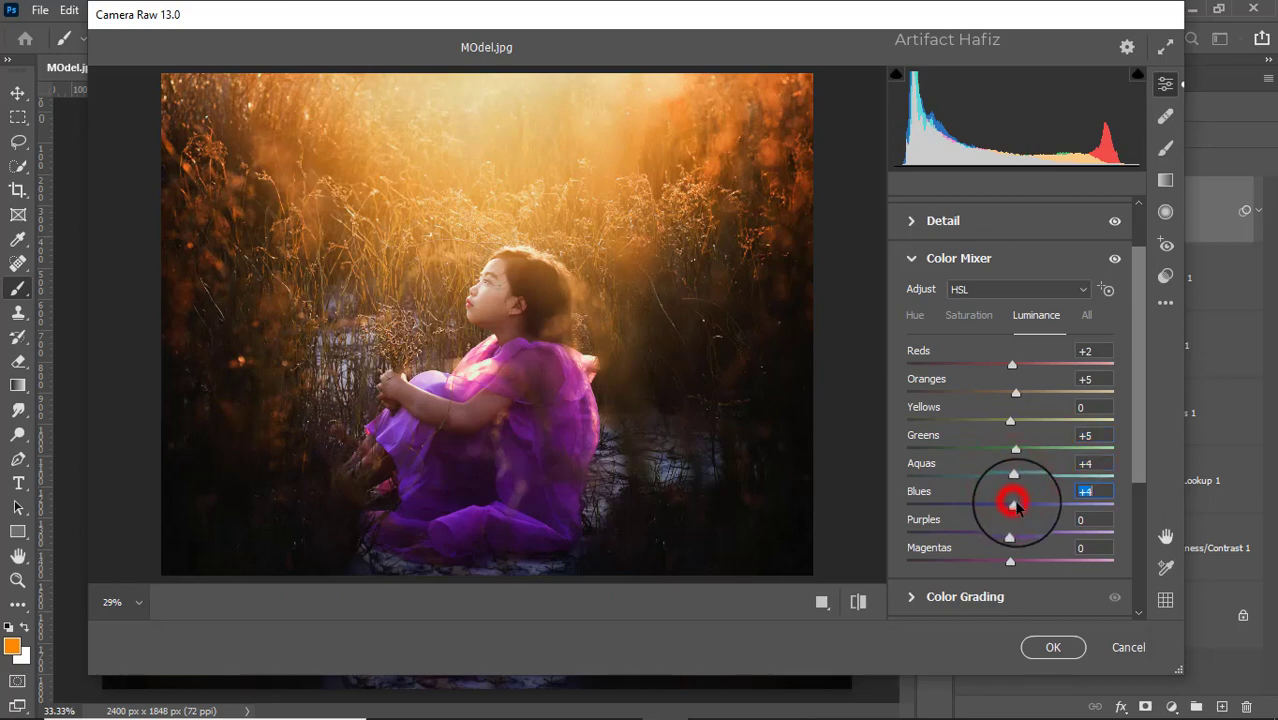
pyautogui.click(921, 316)
pyautogui.moveTo(1012, 476); pyautogui.dragTo(1004, 507)
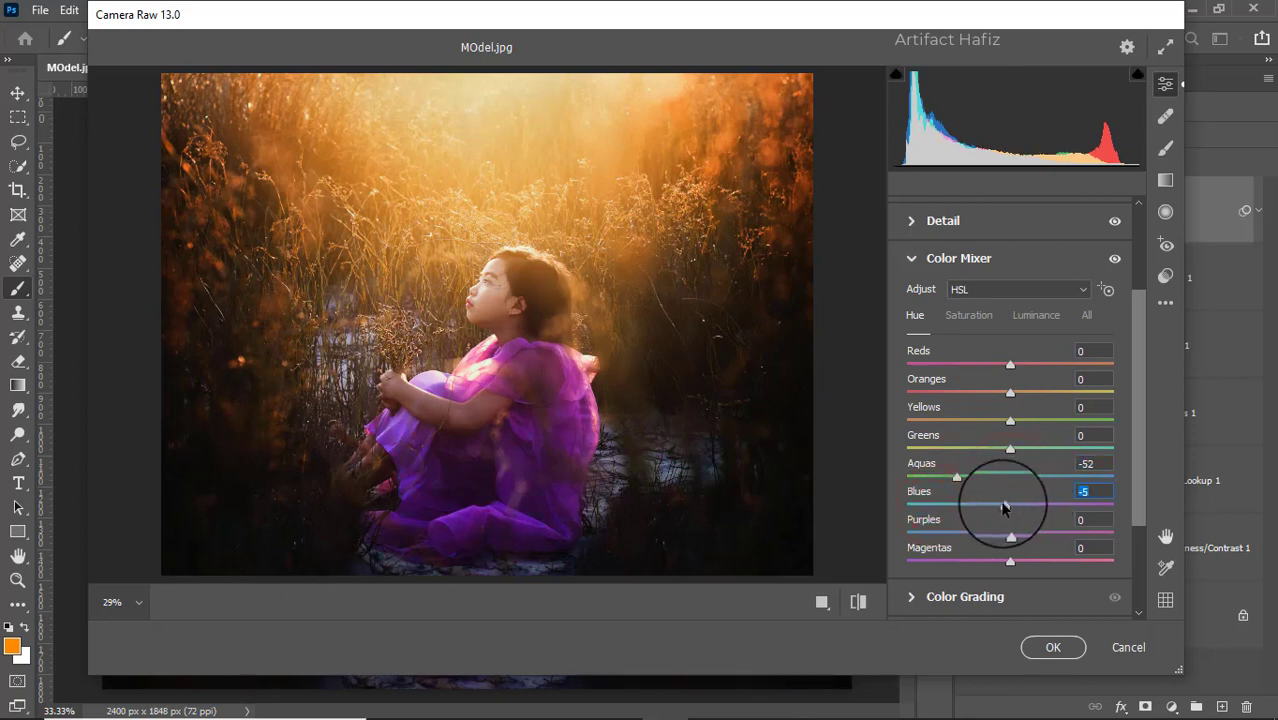
# - Color grade the shadows to hue 287, saturation 15 and the highlights to hue 146, saturation 13
pyautogui.scroll(-3, 1007, 466)
pyautogui.click(970, 452)
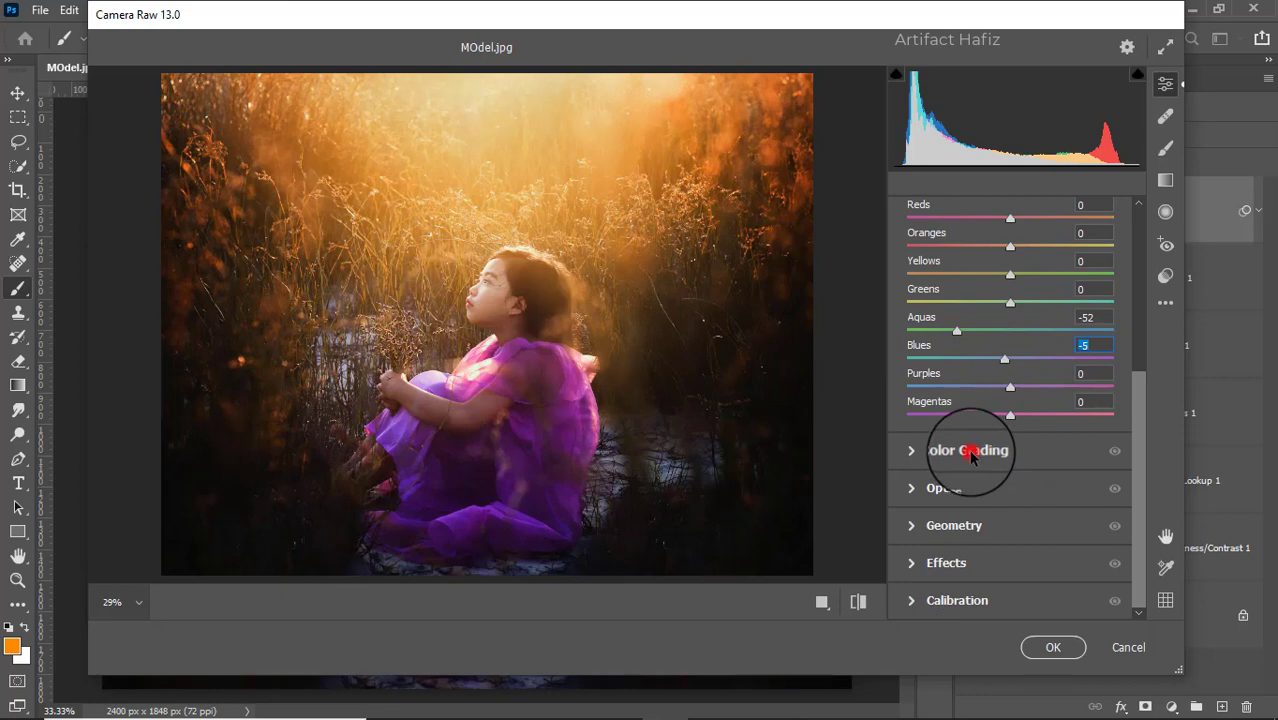
pyautogui.moveTo(950, 494); pyautogui.dragTo(976, 585)
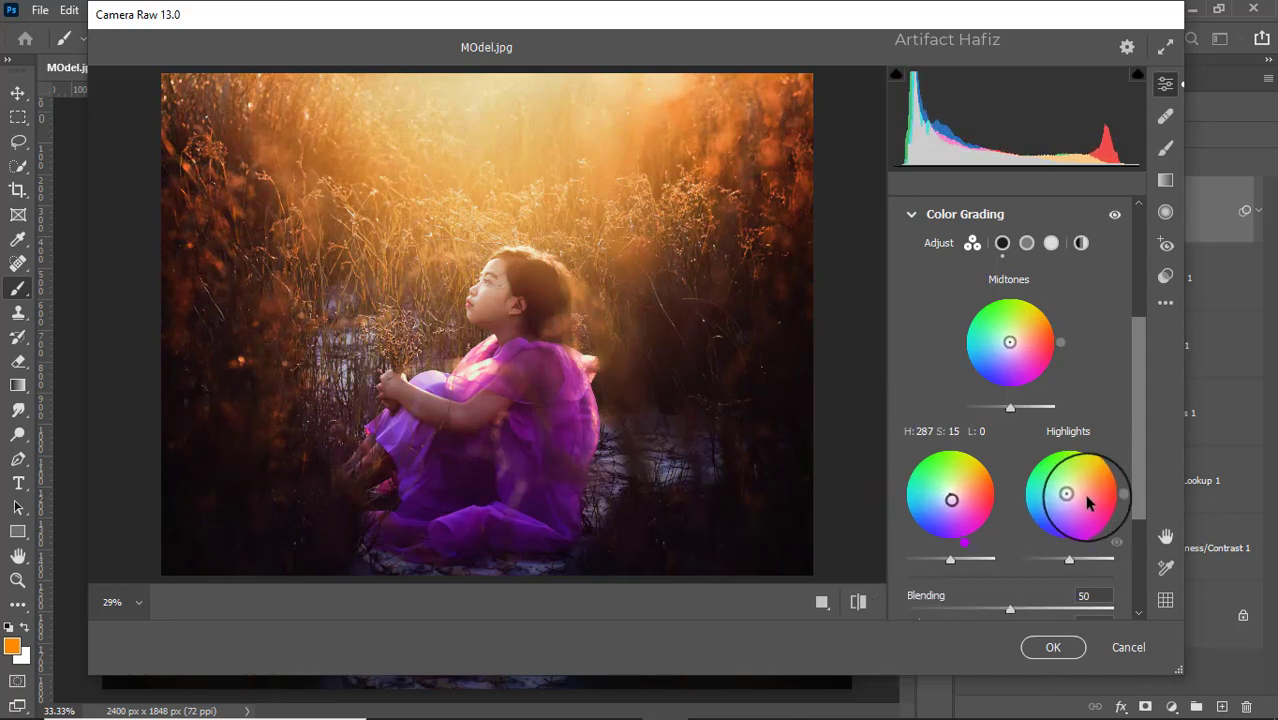
pyautogui.moveTo(1065, 497); pyautogui.dragTo(1003, 453)
# - Darken the image edges by setting Vignetting to -10 in the Camera Raw effects
pyautogui.scroll(-5, 1061, 445)
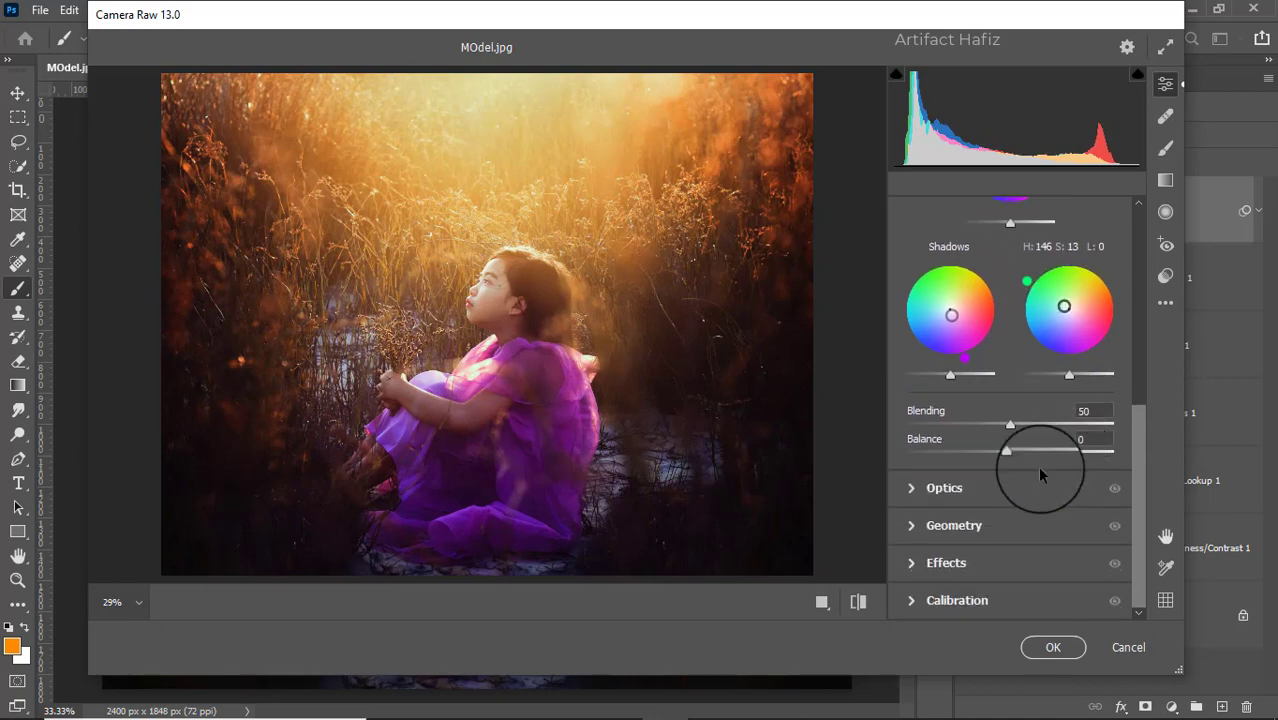
pyautogui.click(963, 562)
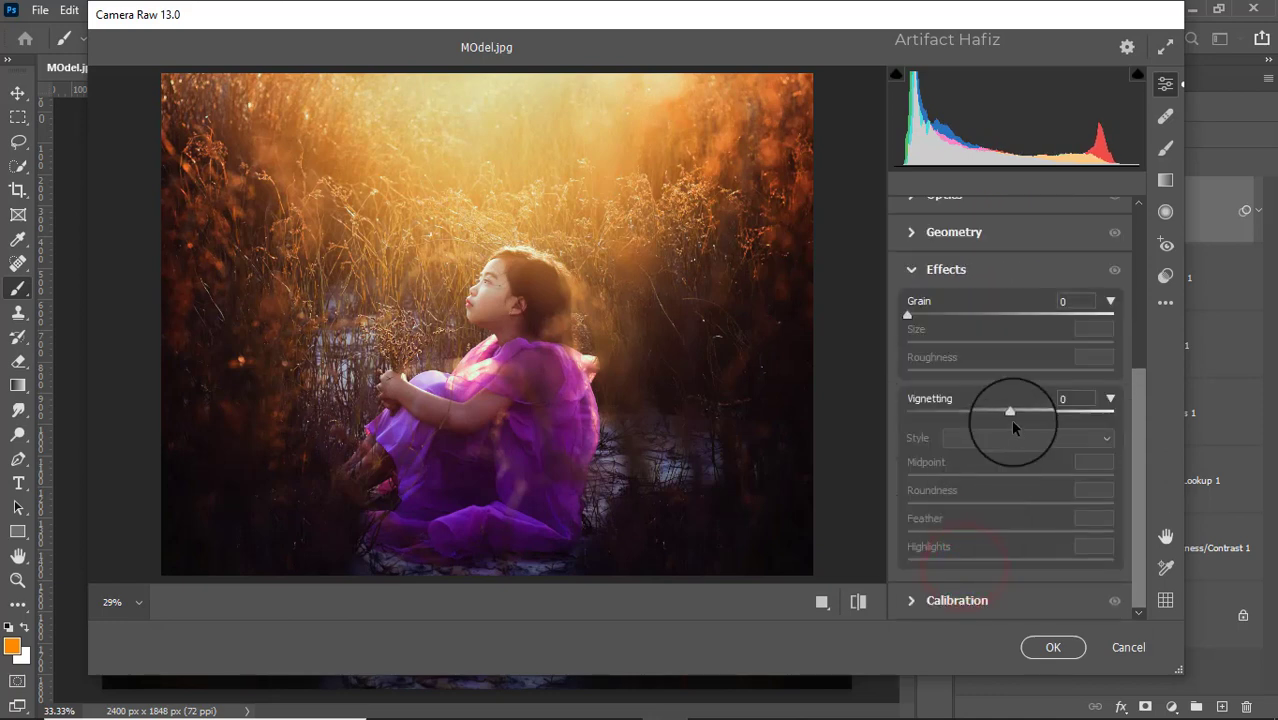
pyautogui.moveTo(1008, 417); pyautogui.dragTo(995, 420)
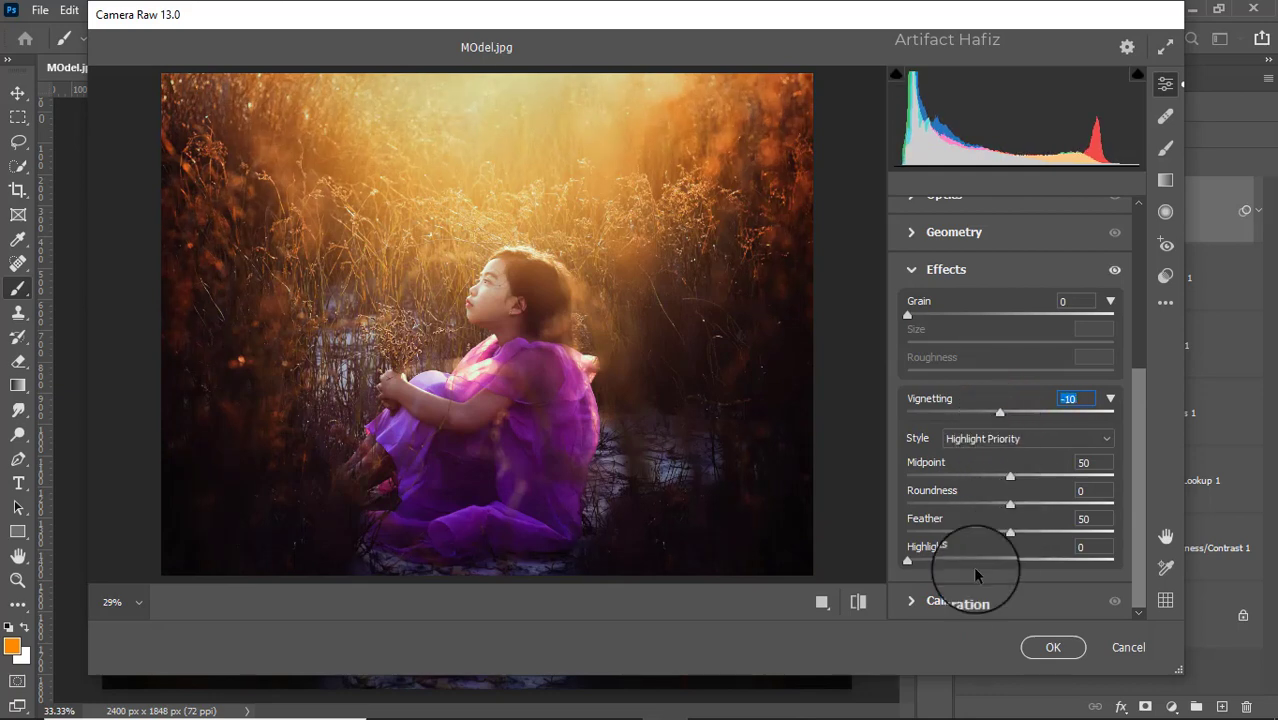
# - Calibrate the primaries' saturation to Red -3, Green +3 and Blue +2, and apply the Camera Raw Filter
pyautogui.click(957, 598)
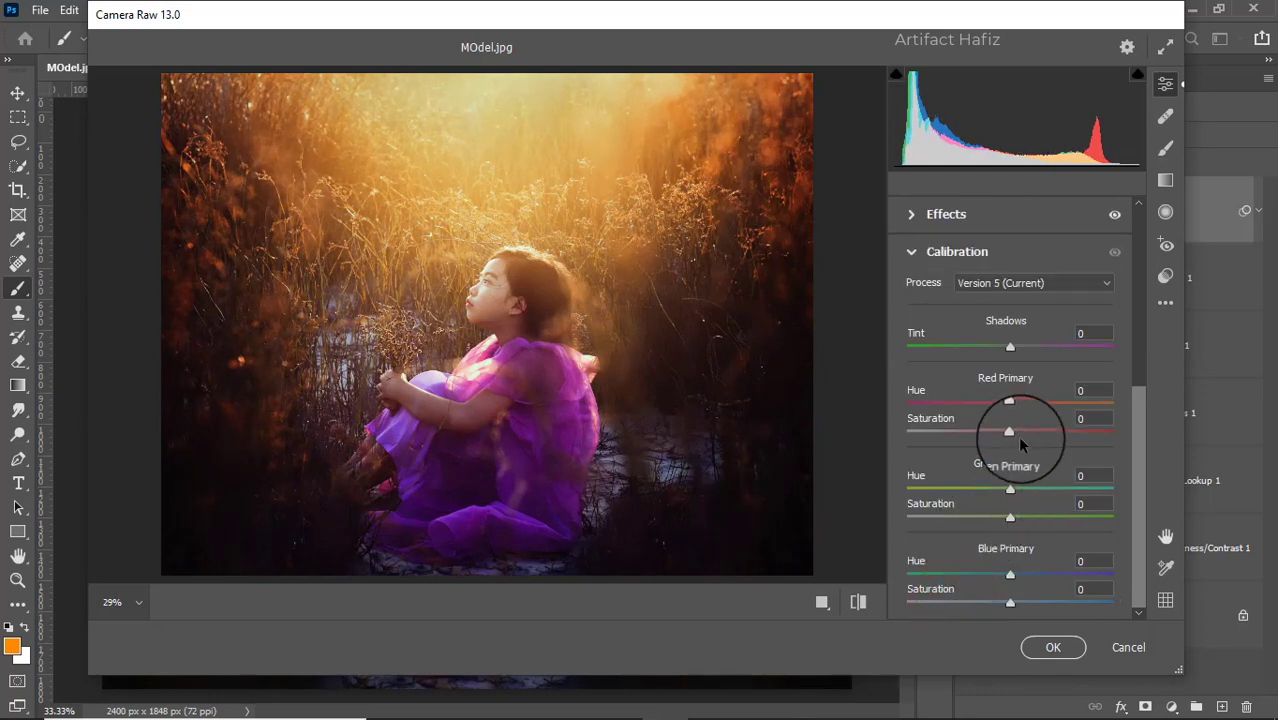
pyautogui.moveTo(1008, 432); pyautogui.dragTo(1006, 435)
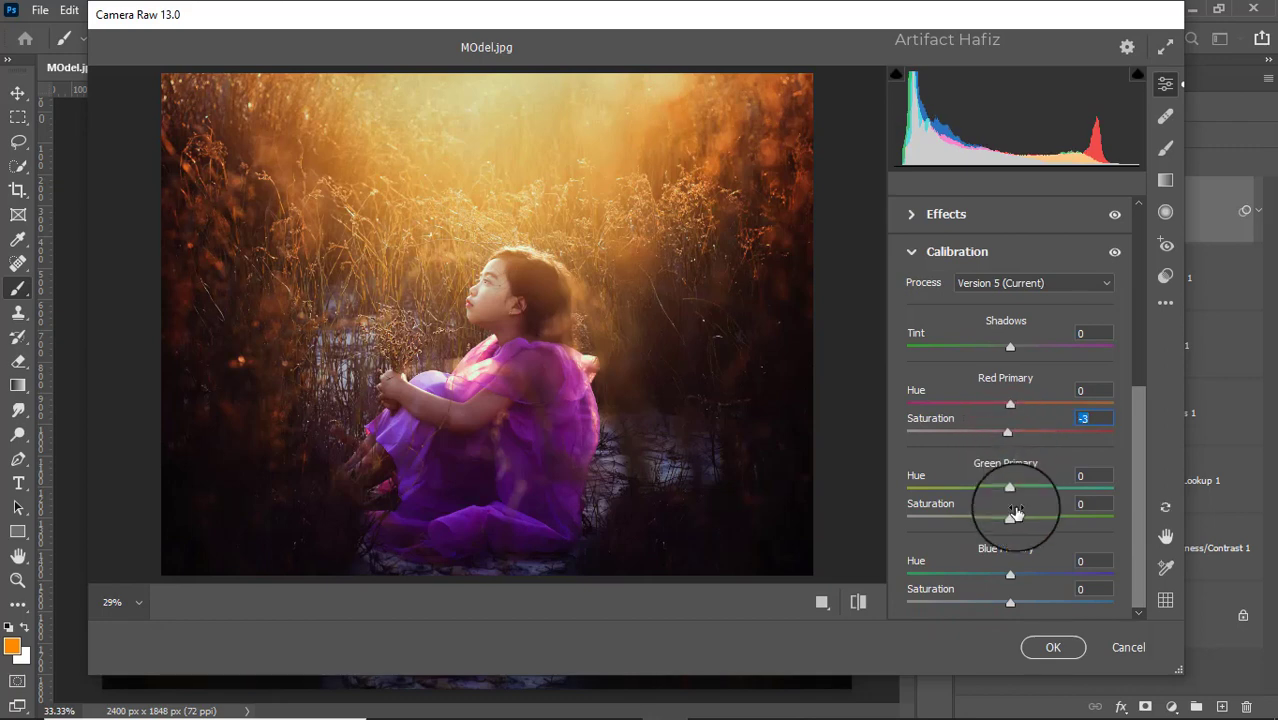
pyautogui.moveTo(1011, 517); pyautogui.dragTo(1013, 517)
pyautogui.moveTo(1008, 601); pyautogui.dragTo(1011, 603)
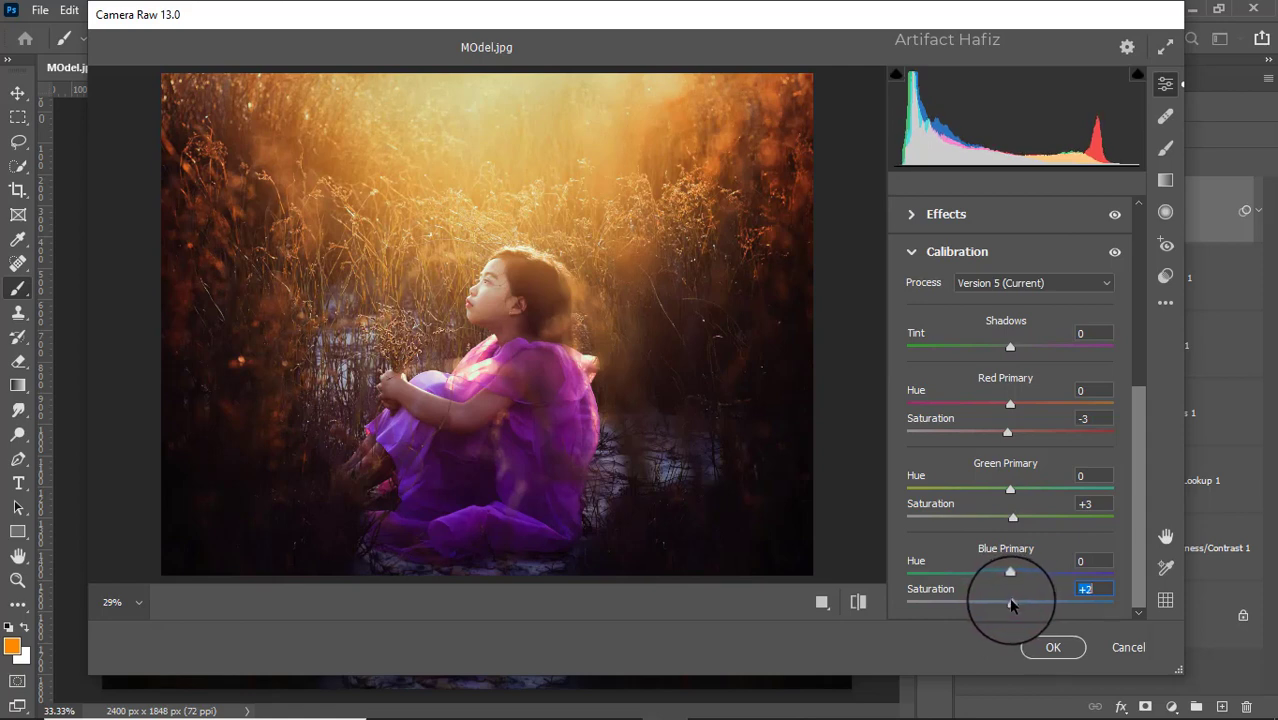
pyautogui.click(1053, 647)
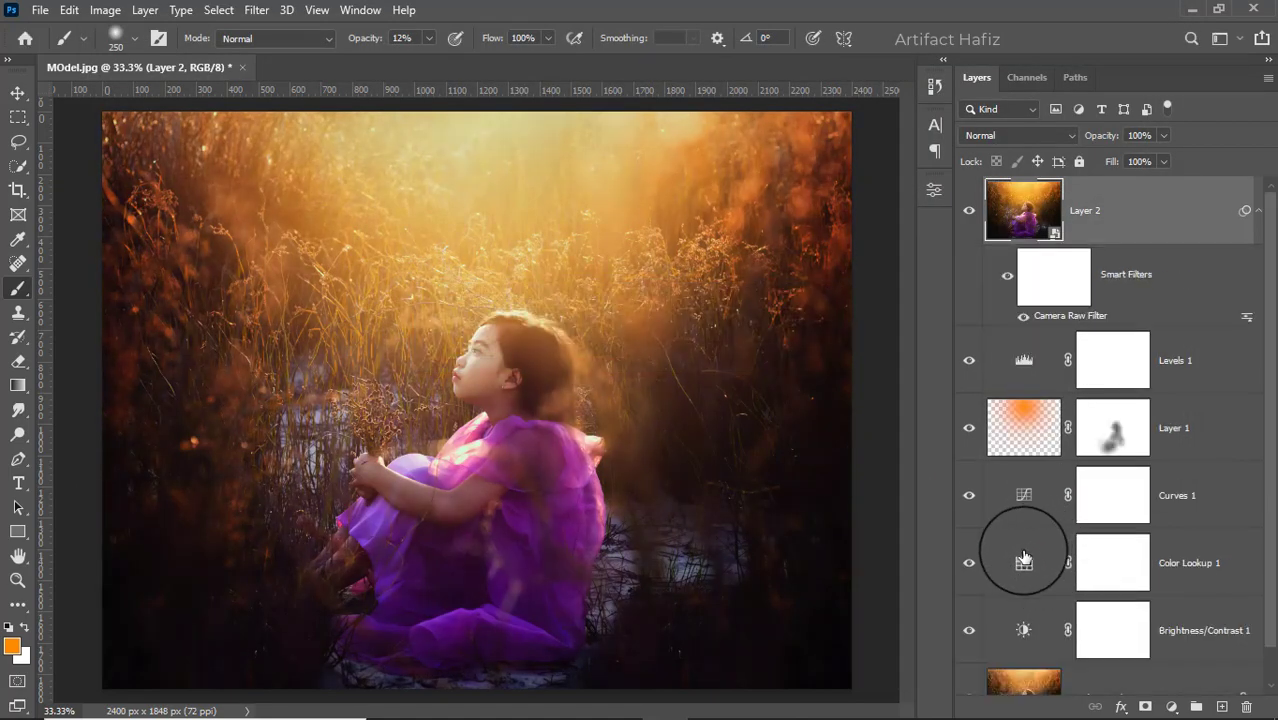
# - Compare the original and graded portrait by toggling the visibility of all layers except Background
pyautogui.scroll(-1, 1023, 557)
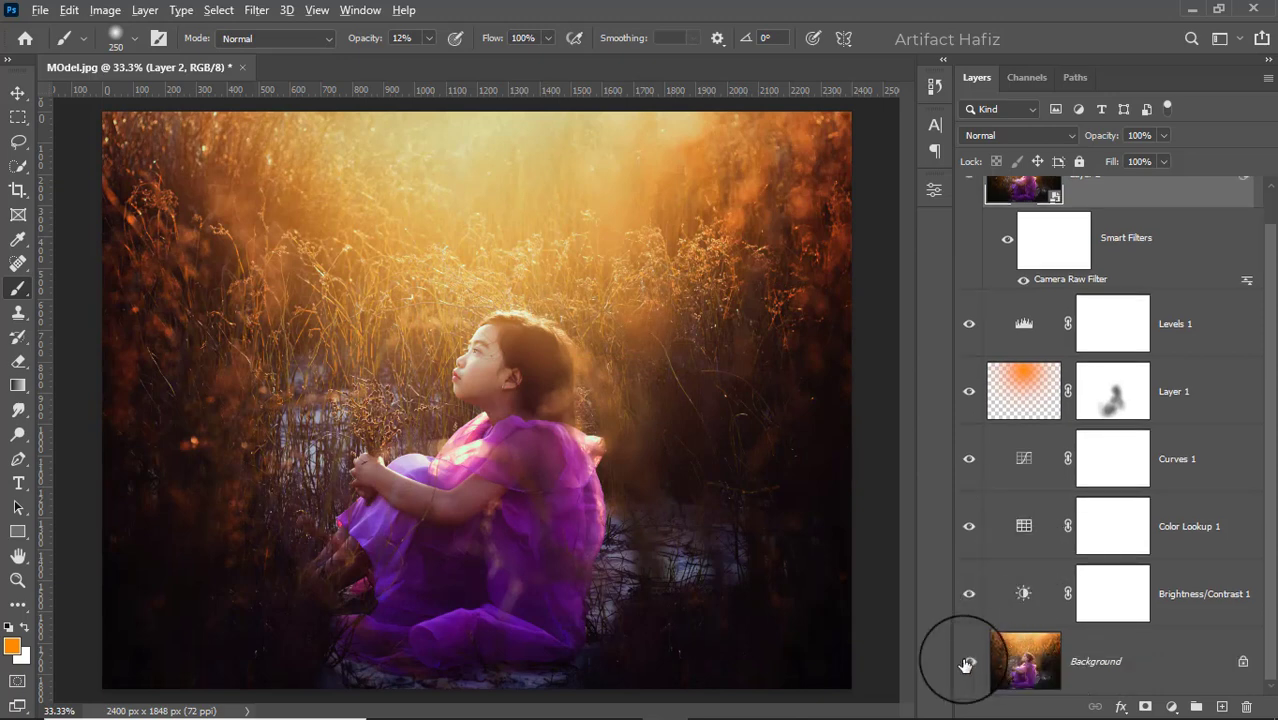
pyautogui.press('alt')
pyautogui.keyDown('alt'); pyautogui.click(967, 663); pyautogui.keyUp('alt')
pyautogui.keyDown('alt'); pyautogui.click(967, 663); pyautogui.keyUp('alt')
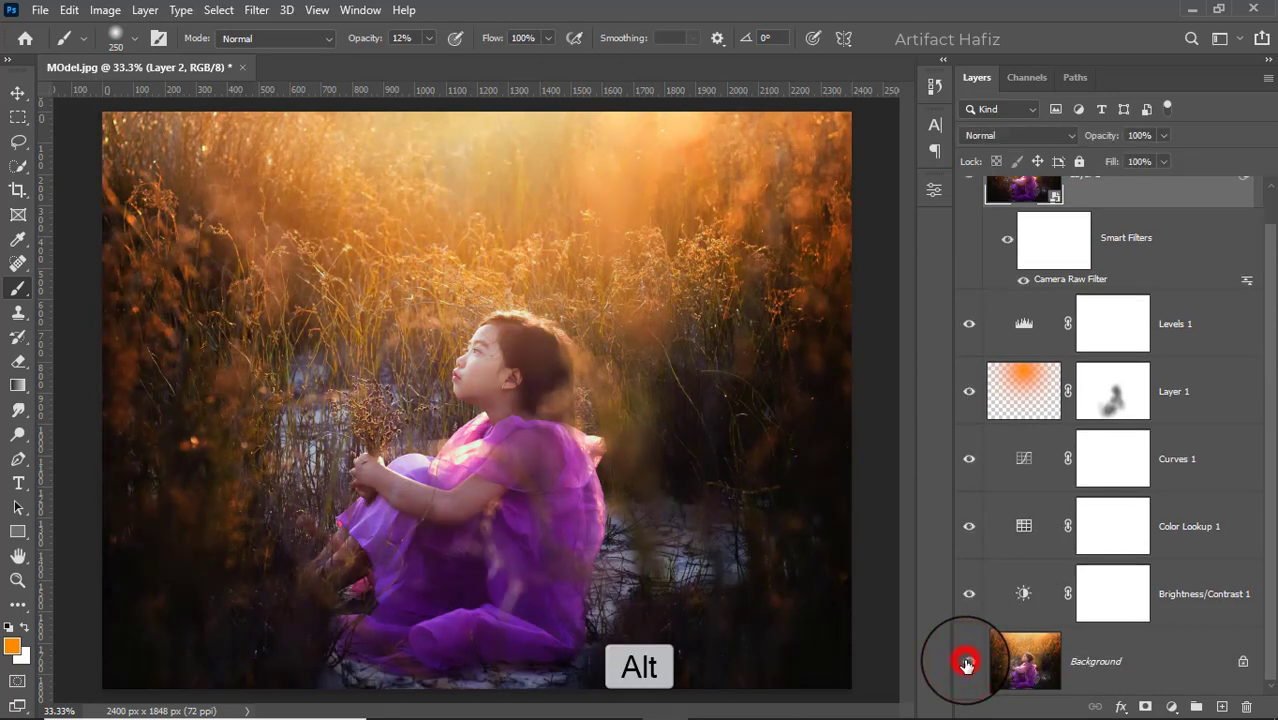
pyautogui.keyDown('alt'); pyautogui.click(967, 663); pyautogui.keyUp('alt')
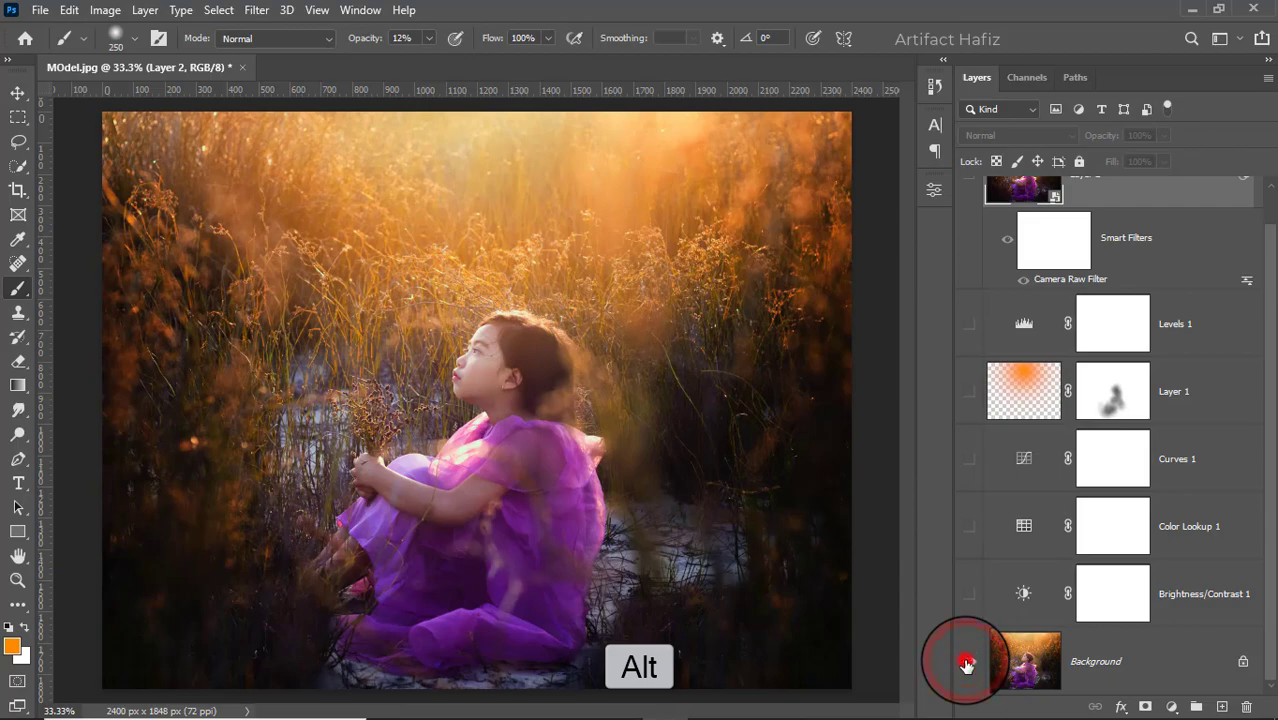
pyautogui.keyDown('alt'); pyautogui.click(967, 663); pyautogui.keyUp('alt')
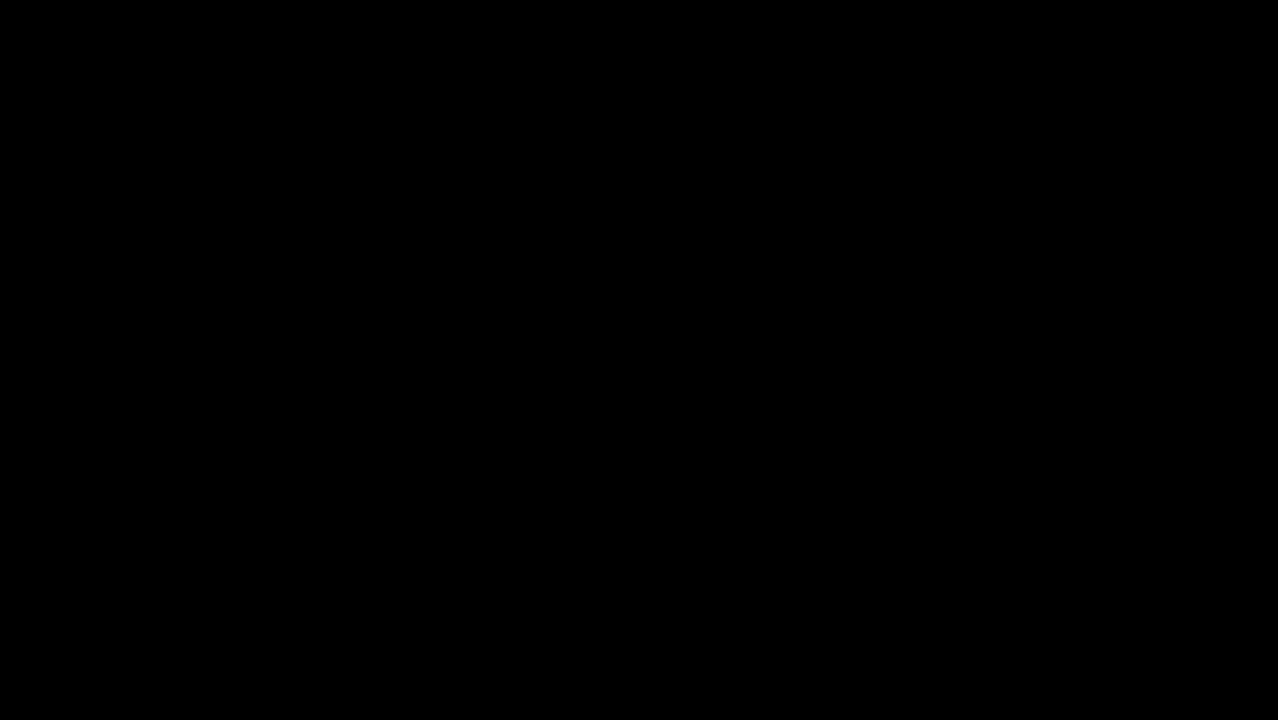